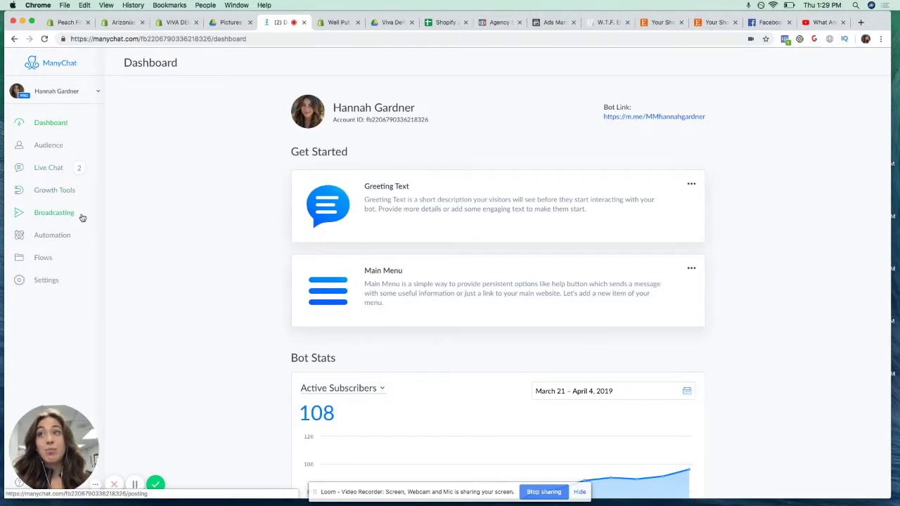
Glance at the automation Main Menu editor, then look over the bot dashboard
click(46, 236)
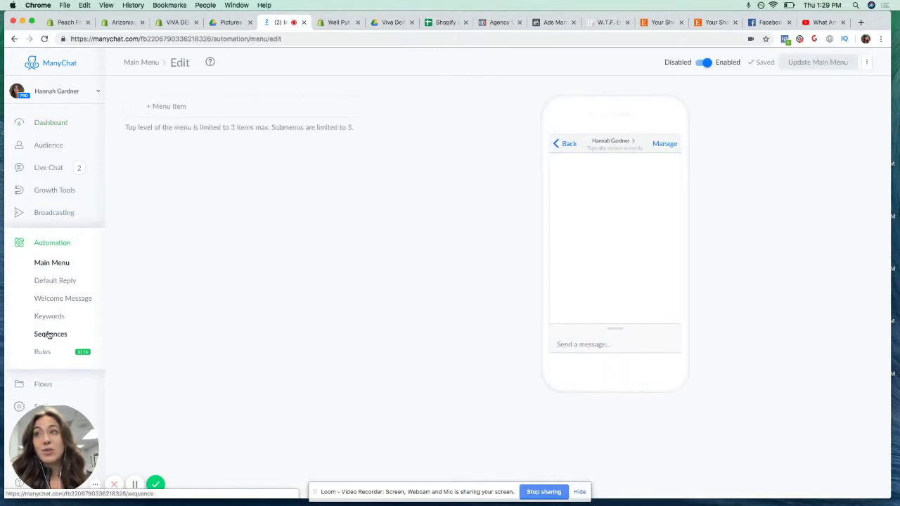
click(55, 124)
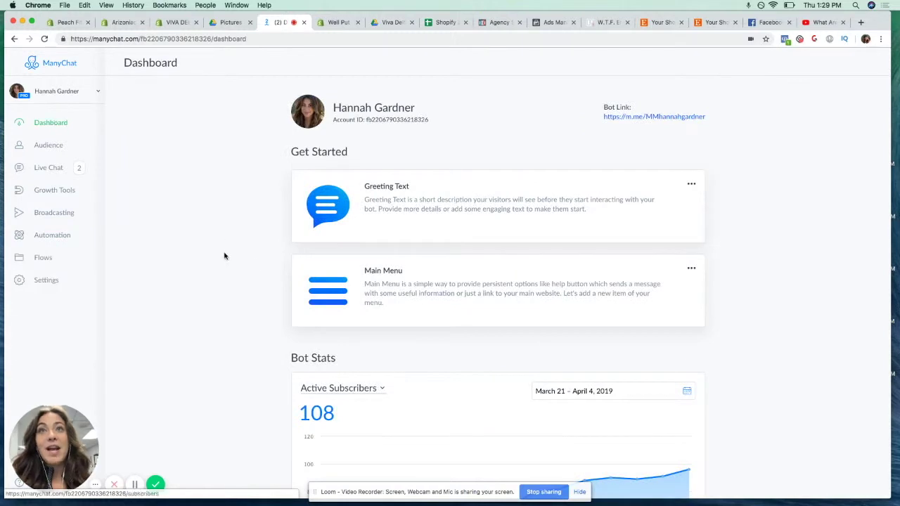
scroll(255, 262, down, 2)
scroll(255, 261, up, 2)
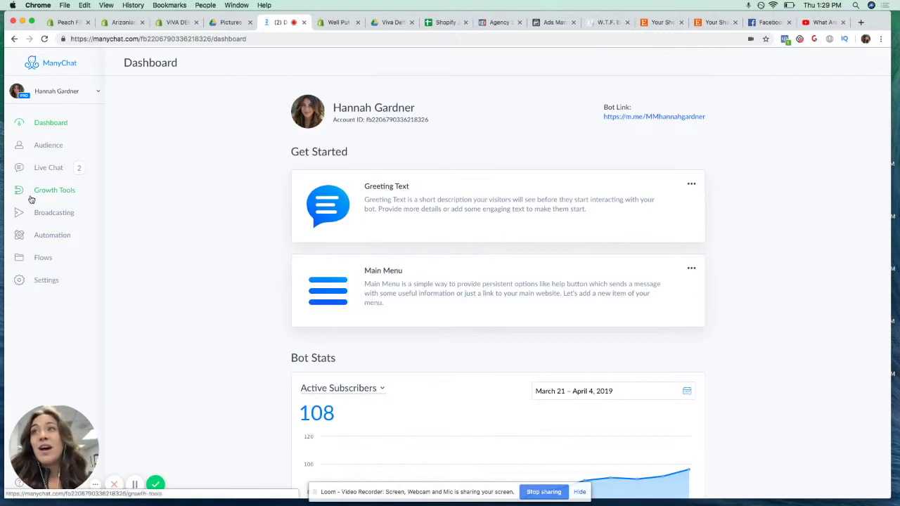
scroll(66, 190, up, 1)
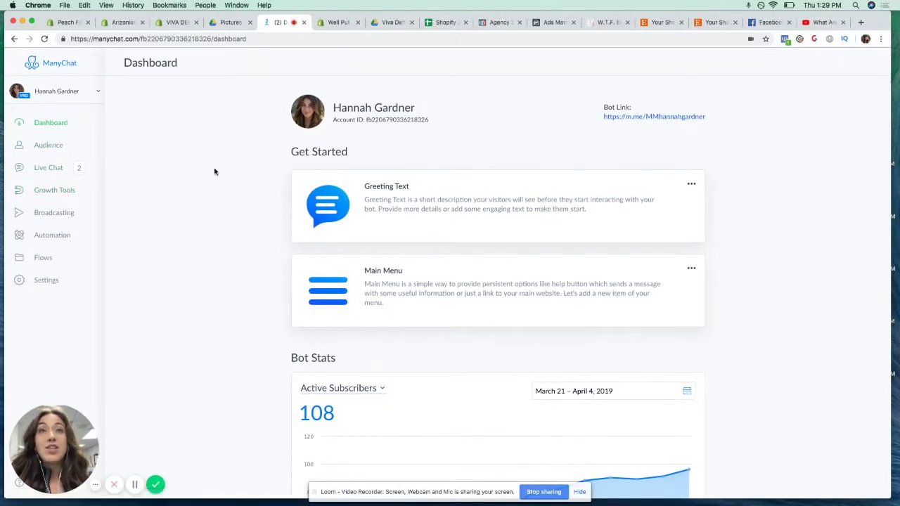
scroll(239, 197, down, 1)
scroll(269, 227, up, 1)
scroll(431, 275, down, 4)
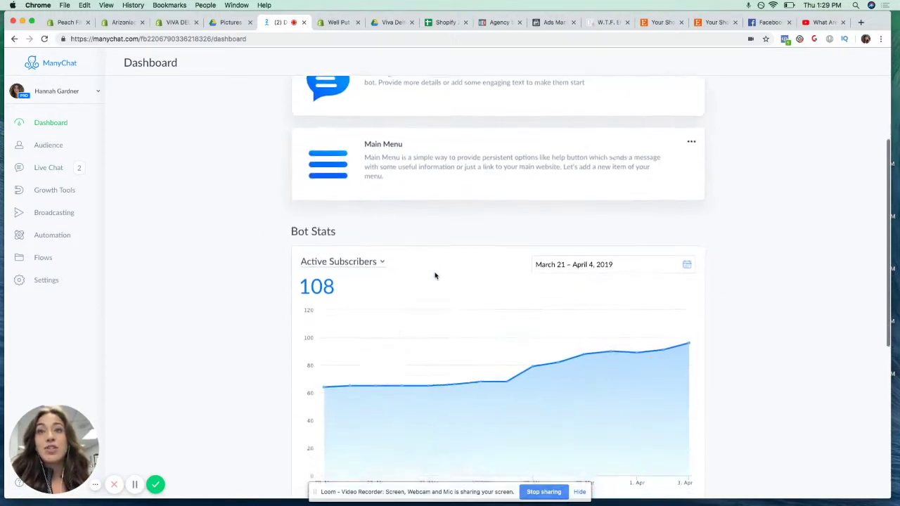
scroll(506, 273, up, 4)
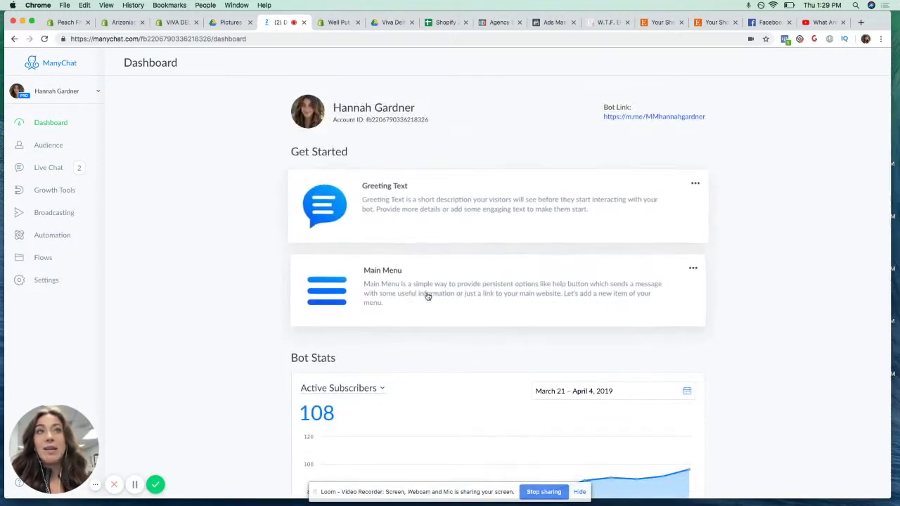
scroll(211, 275, down, 2)
scroll(246, 278, down, 2)
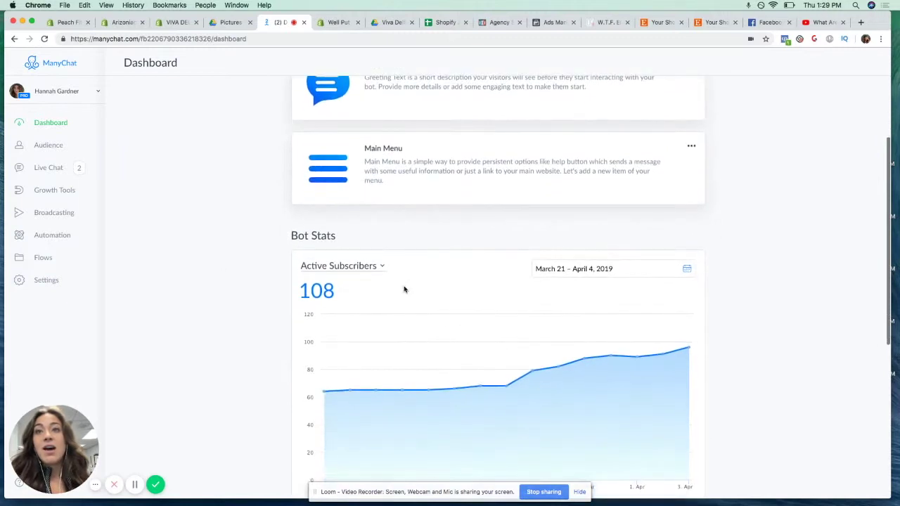
scroll(286, 282, down, 2)
scroll(286, 283, down, 4)
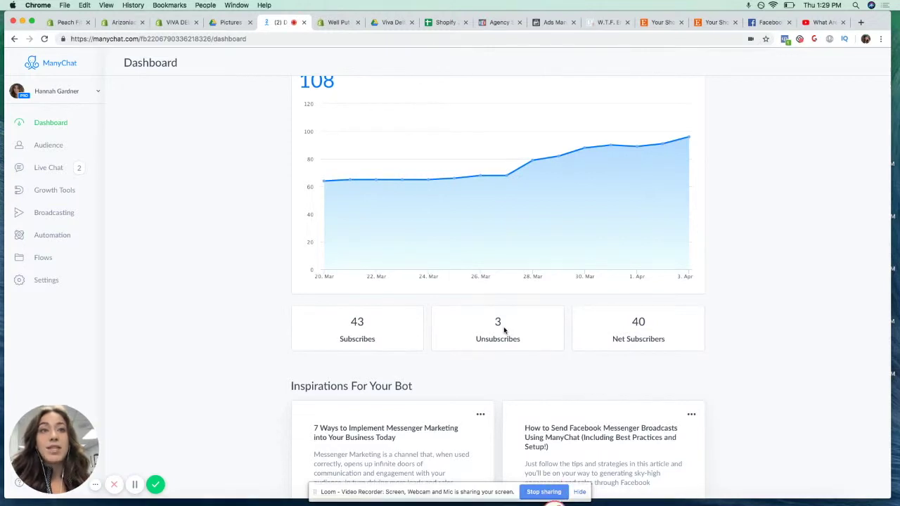
scroll(545, 333, down, 1)
scroll(544, 334, up, 6)
scroll(551, 333, down, 2)
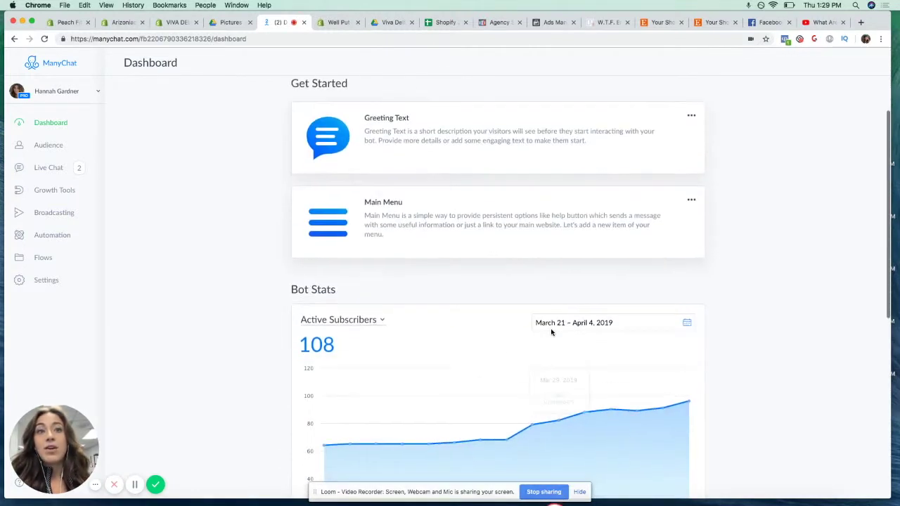
scroll(551, 333, down, 1)
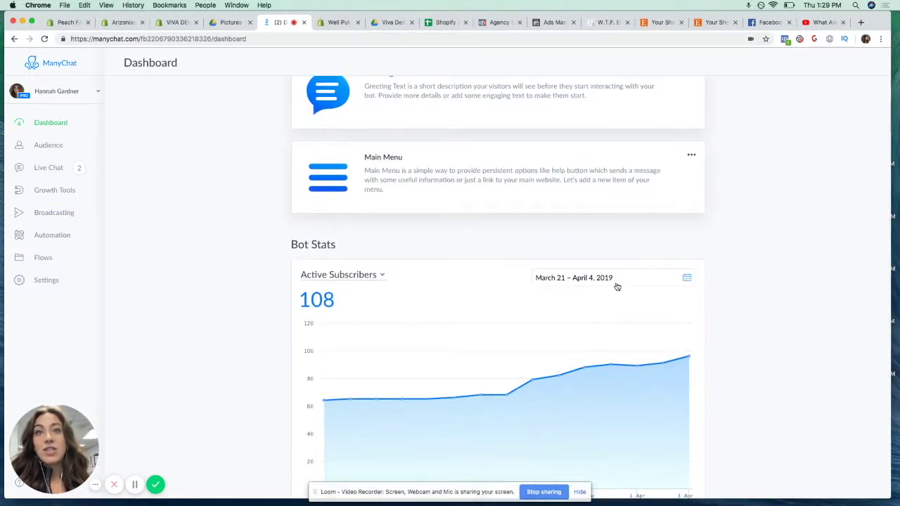
scroll(595, 308, down, 1)
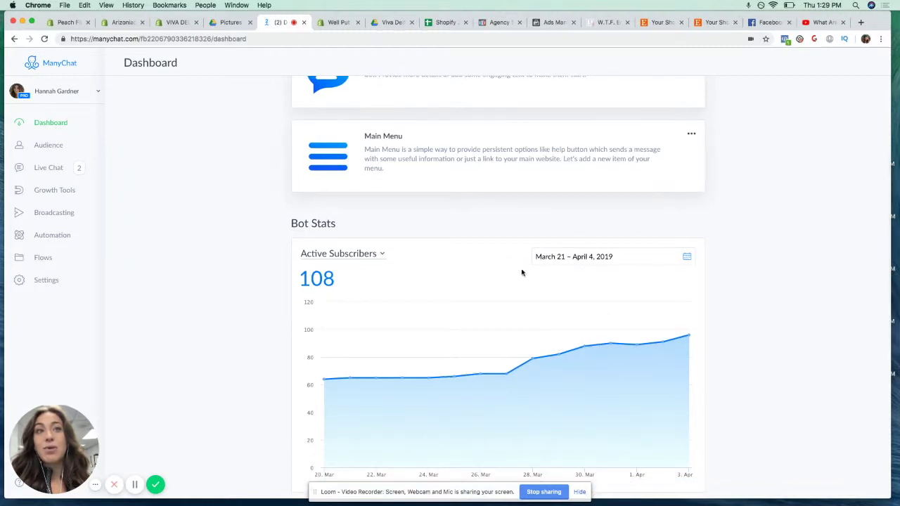
scroll(536, 264, down, 5)
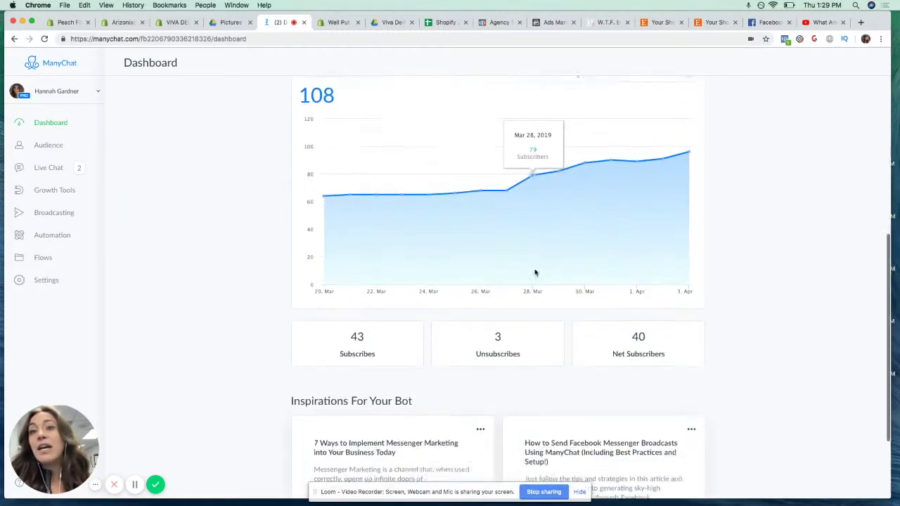
scroll(534, 272, down, 3)
scroll(444, 267, up, 10)
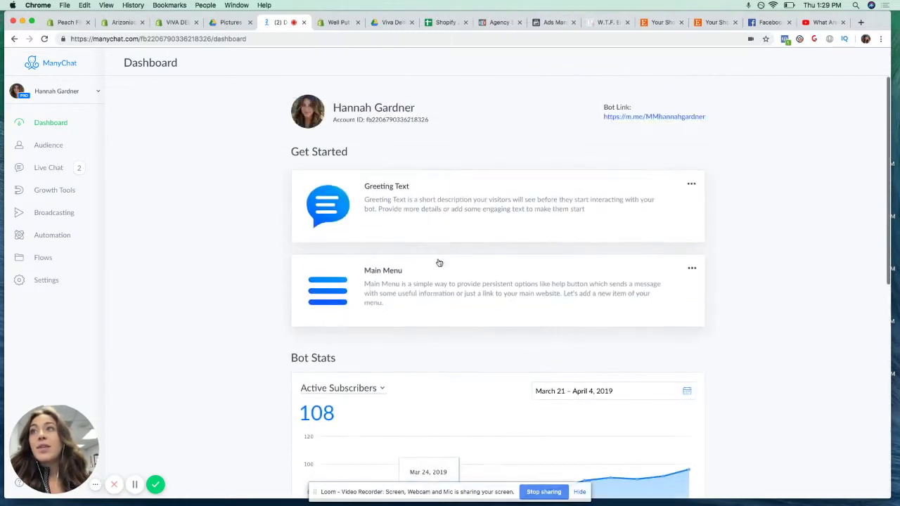
Show all 108 subscribers in Audience, previewing the filter fields but leaving no filter applied
click(40, 145)
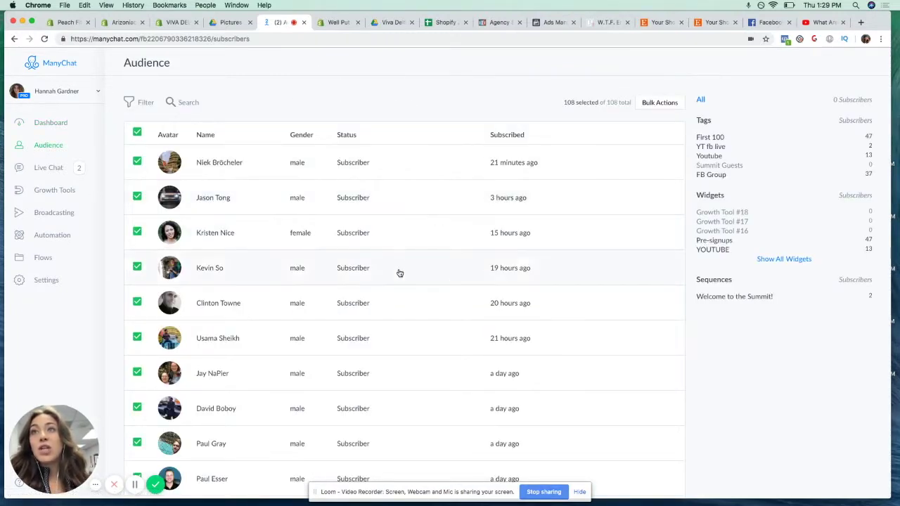
scroll(401, 269, down, 10)
scroll(403, 270, up, 10)
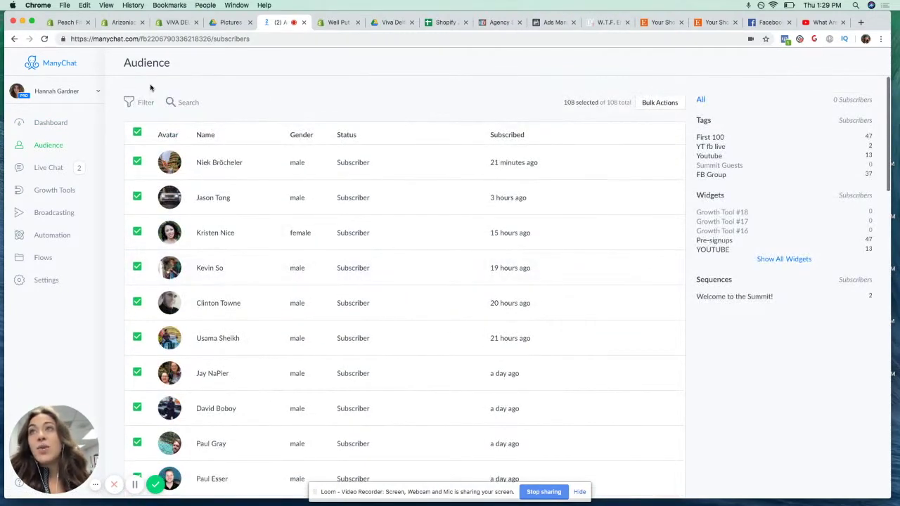
click(146, 103)
click(267, 129)
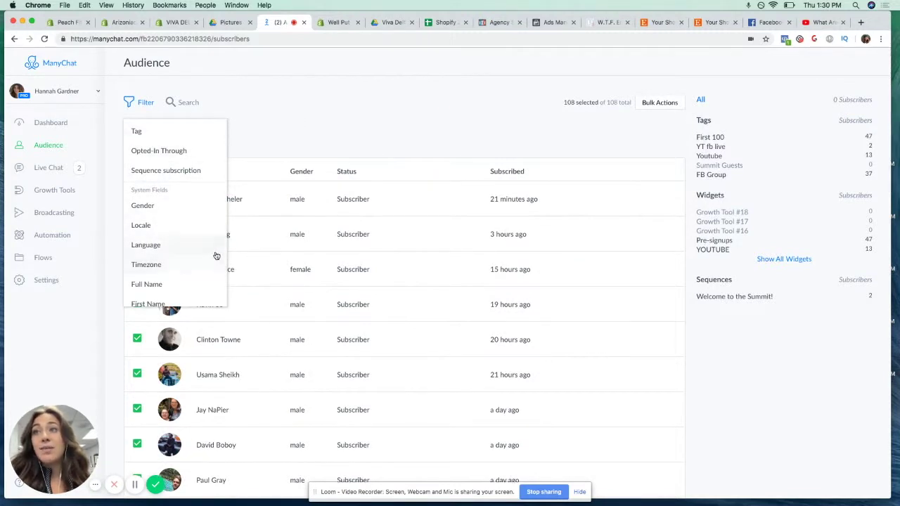
scroll(211, 253, down, 3)
scroll(204, 253, up, 3)
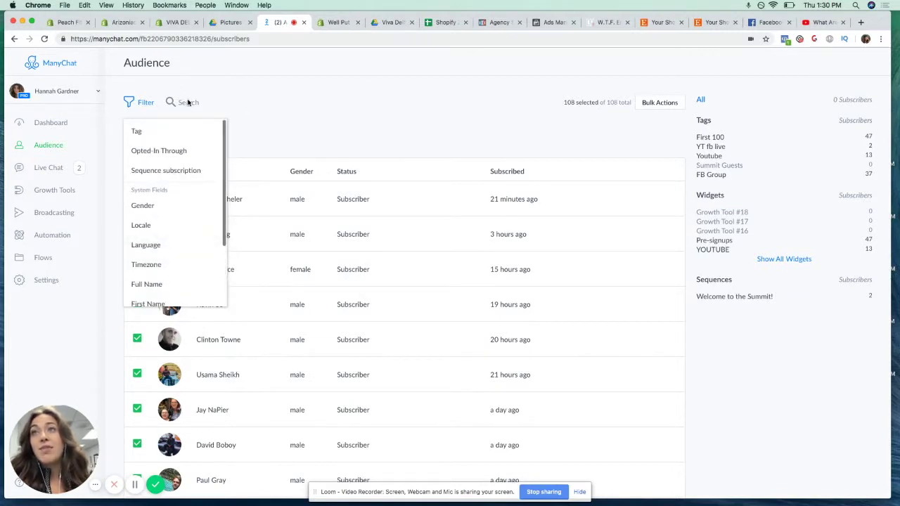
click(253, 98)
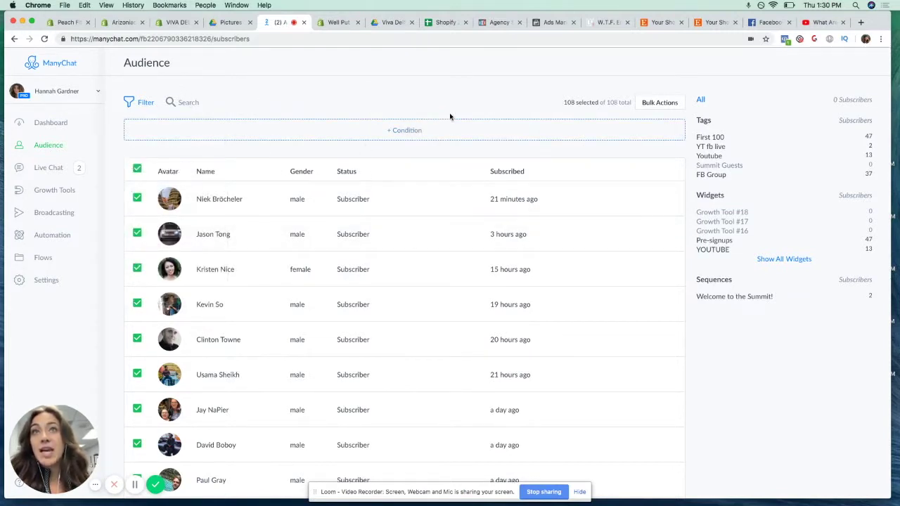
click(145, 103)
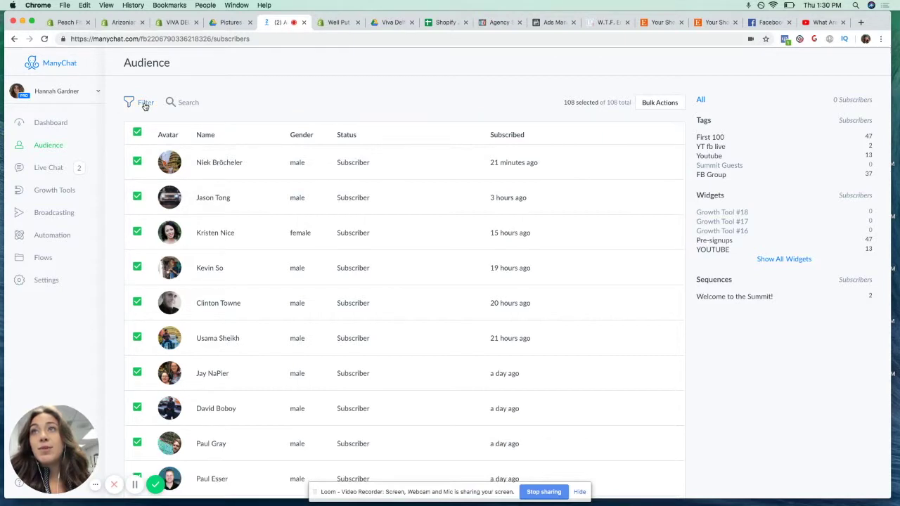
click(49, 167)
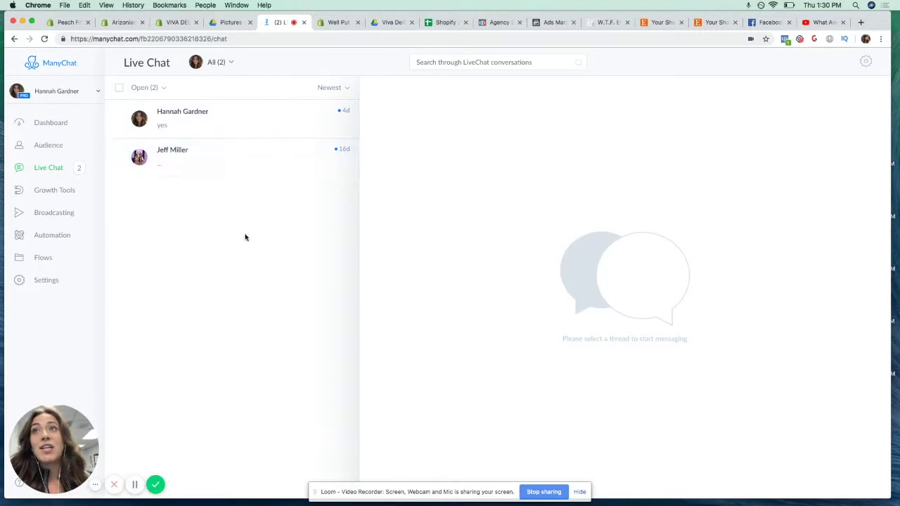
Open the second and then the first subscriber's Live Chat conversation to see their details
click(288, 166)
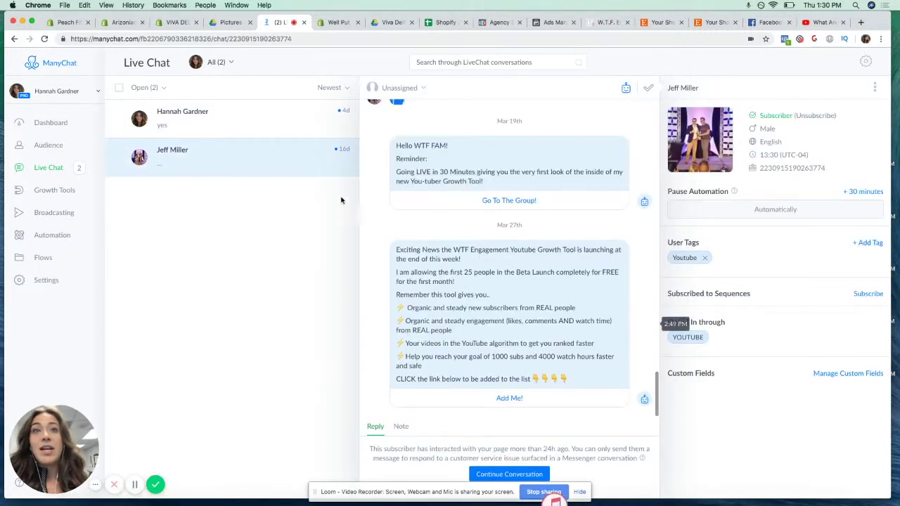
click(227, 129)
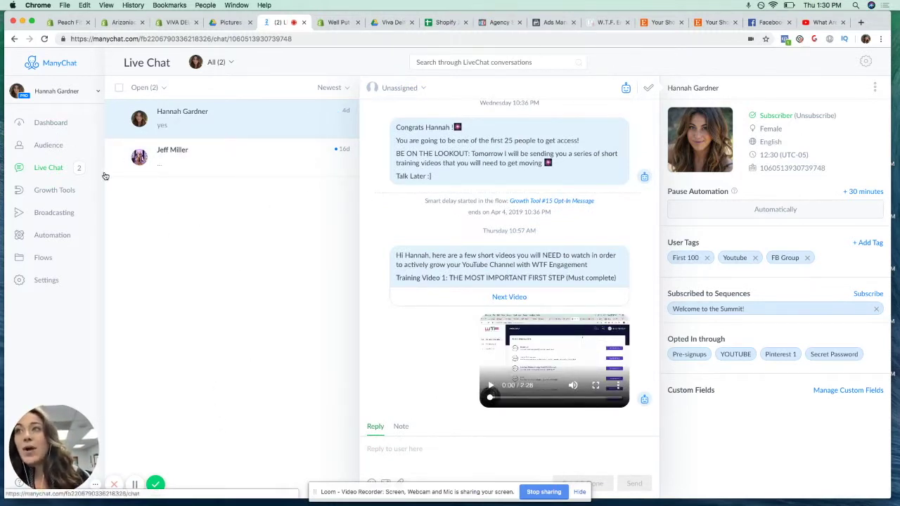
click(52, 197)
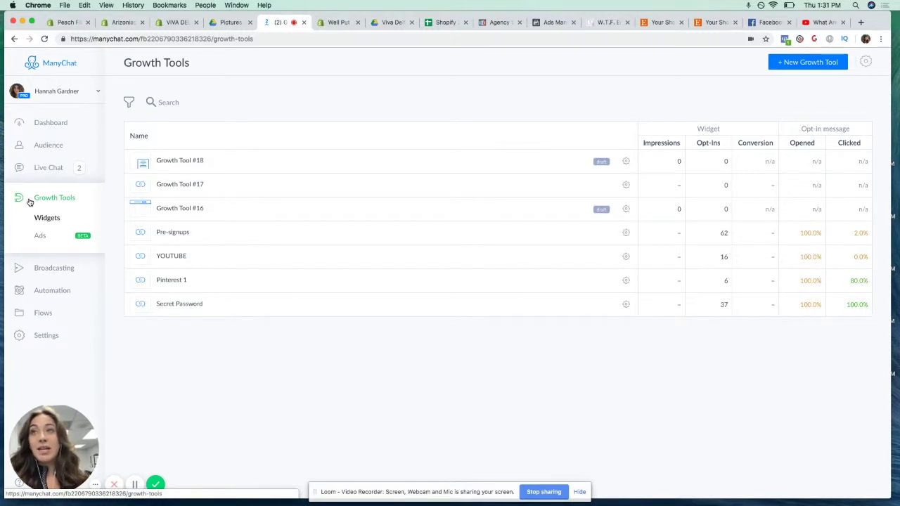
Begin a new growth tool from the Growth Tools list
click(832, 66)
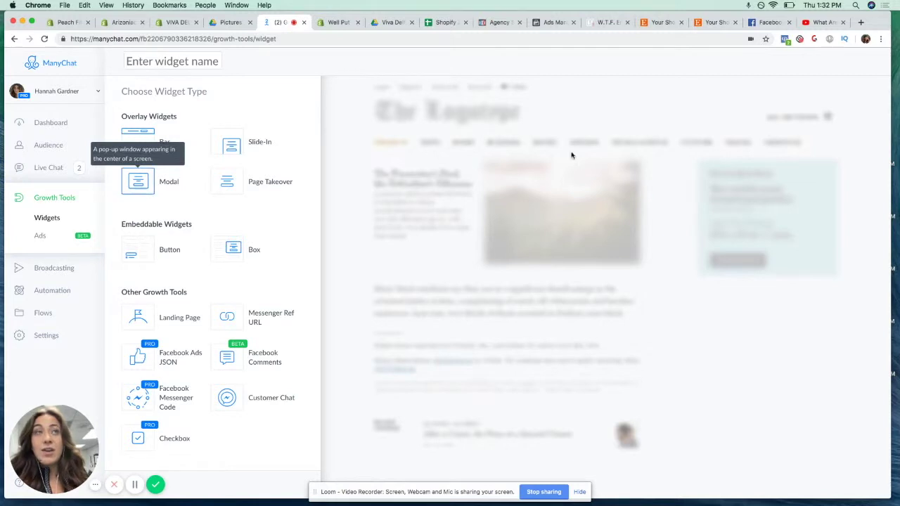
Load tobi.com in a new tab and browse down to the Swim Shop banner
click(860, 22)
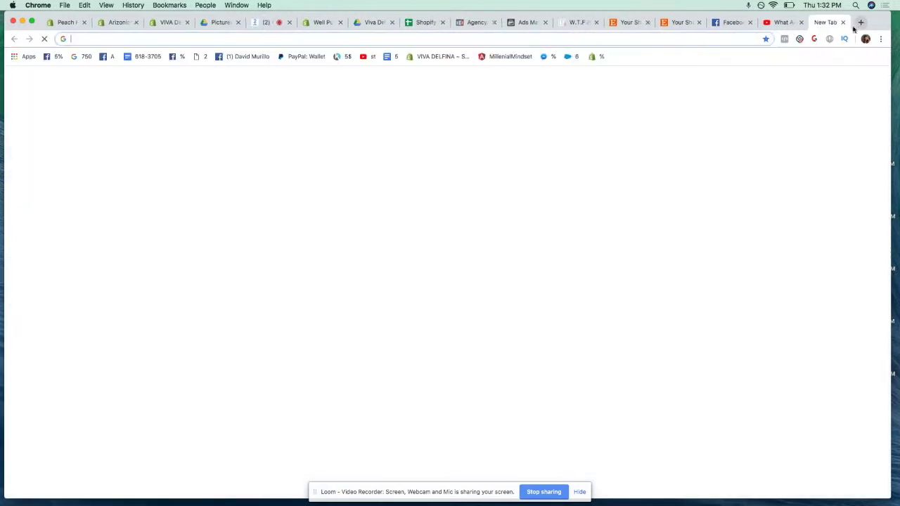
click(300, 38)
text(tob)
key(Return)
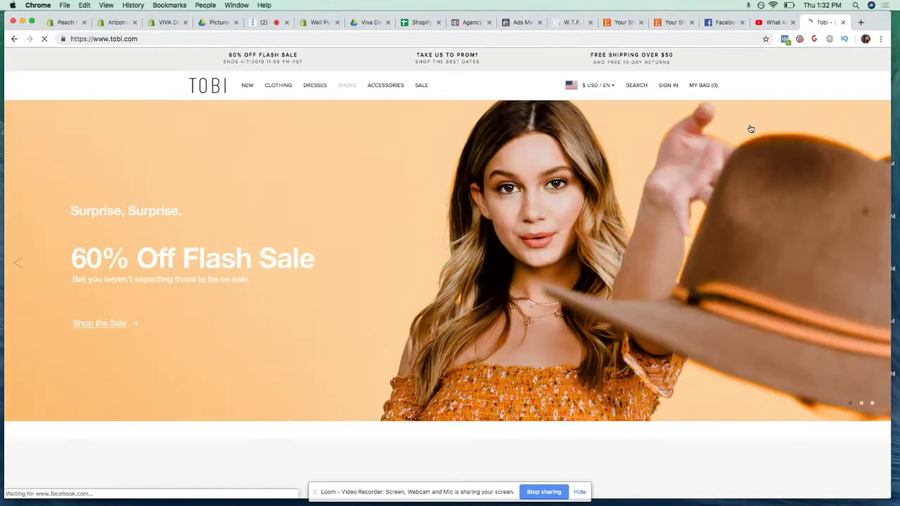
scroll(632, 168, down, 10)
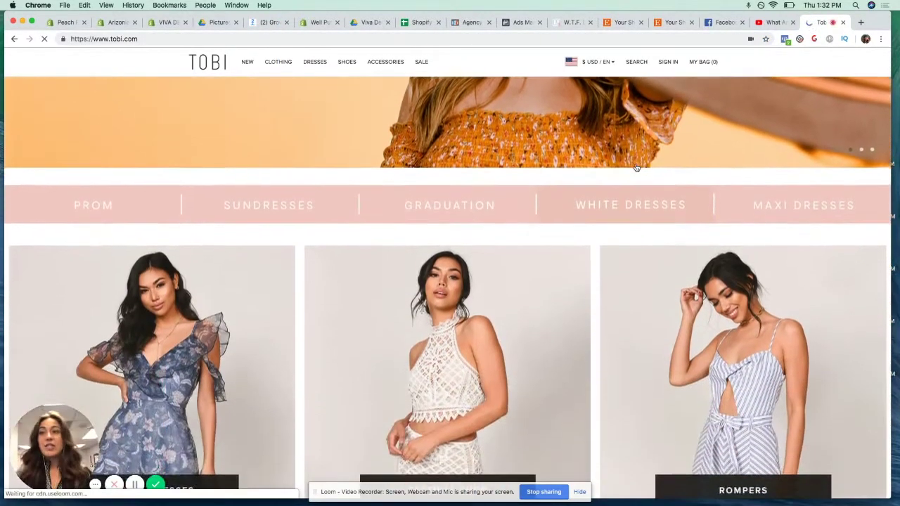
scroll(635, 167, down, 1)
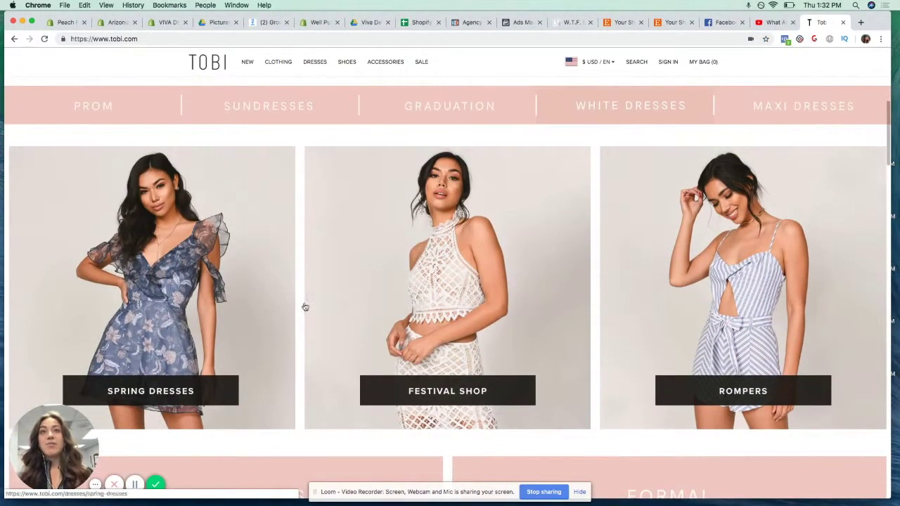
scroll(361, 209, down, 2)
scroll(364, 205, up, 10)
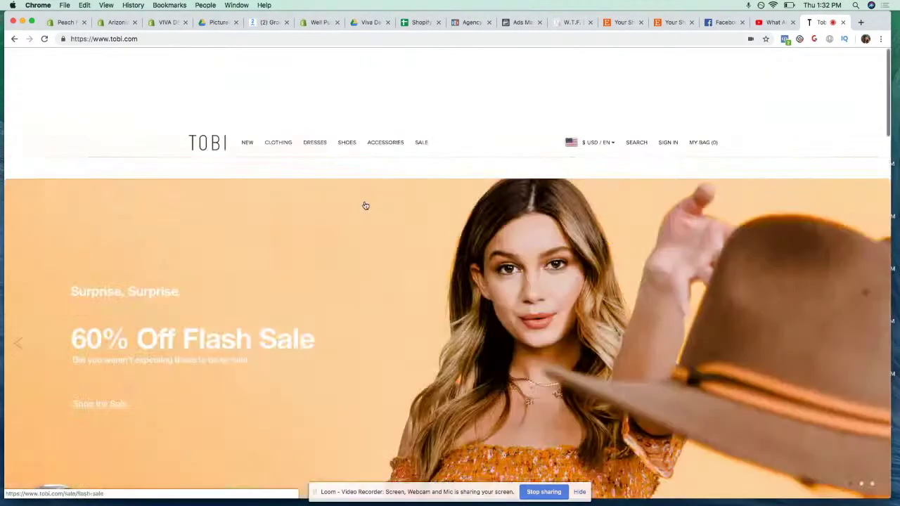
scroll(364, 209, down, 5)
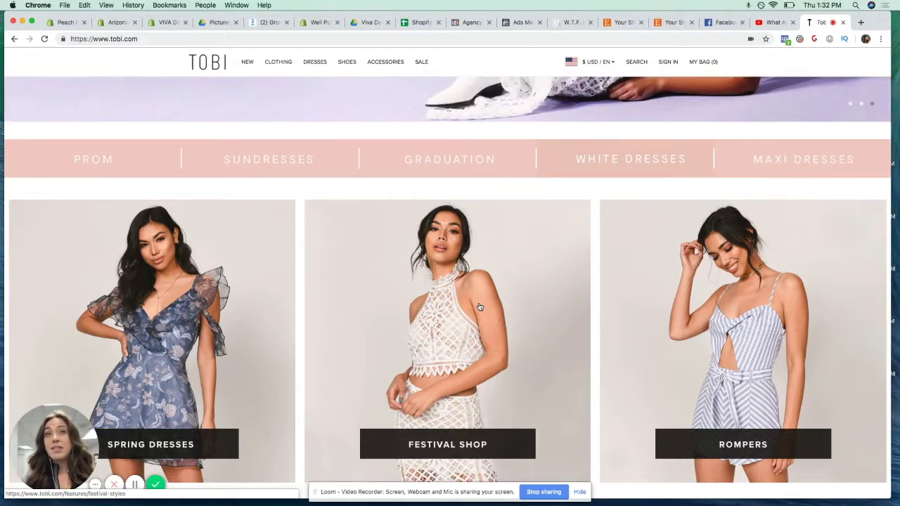
scroll(483, 312, down, 5)
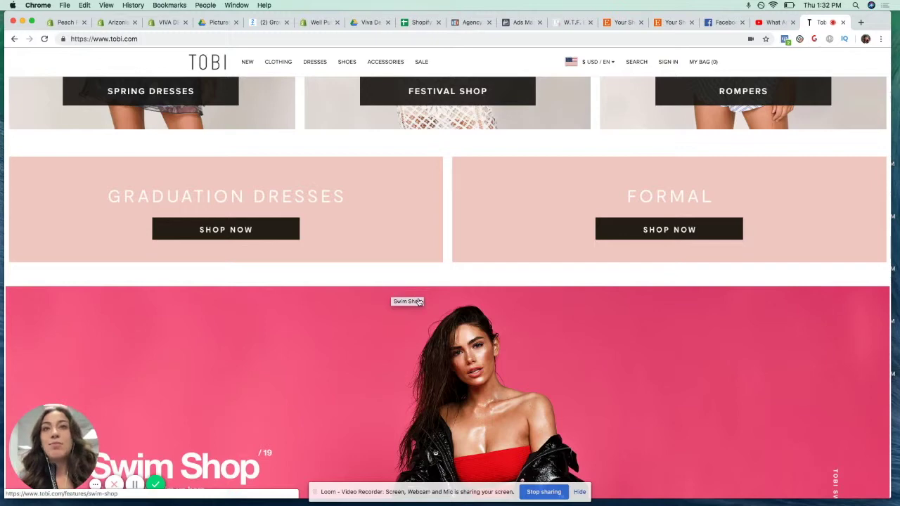
scroll(391, 292, down, 4)
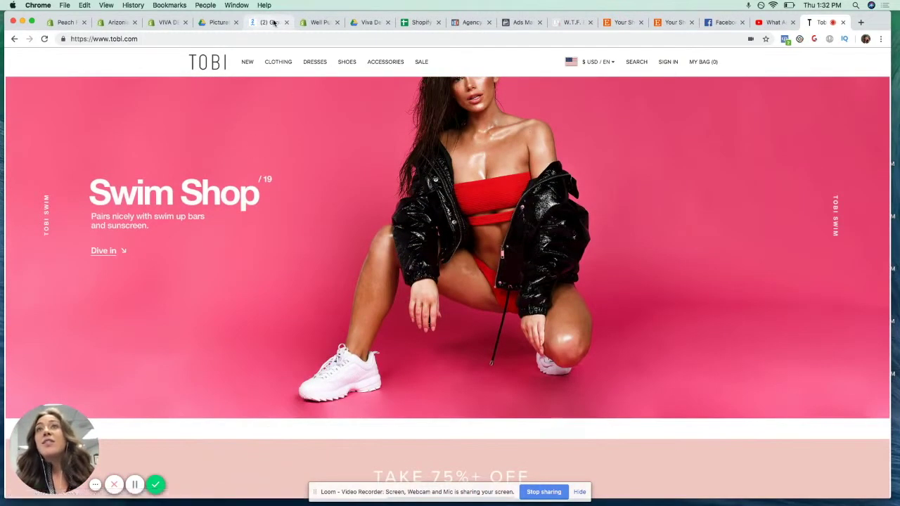
click(269, 21)
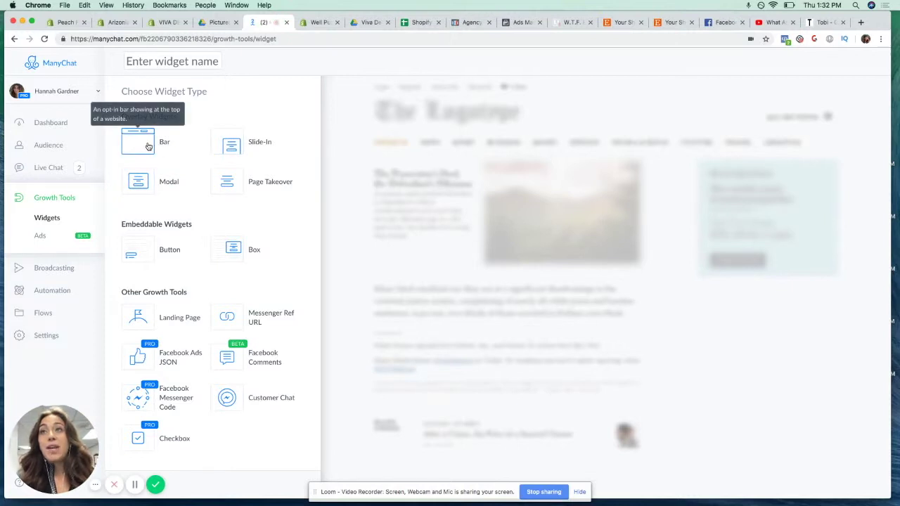
Create draft Bar widget Growth Tool #19, then start another growth tool from the Widgets list
click(146, 143)
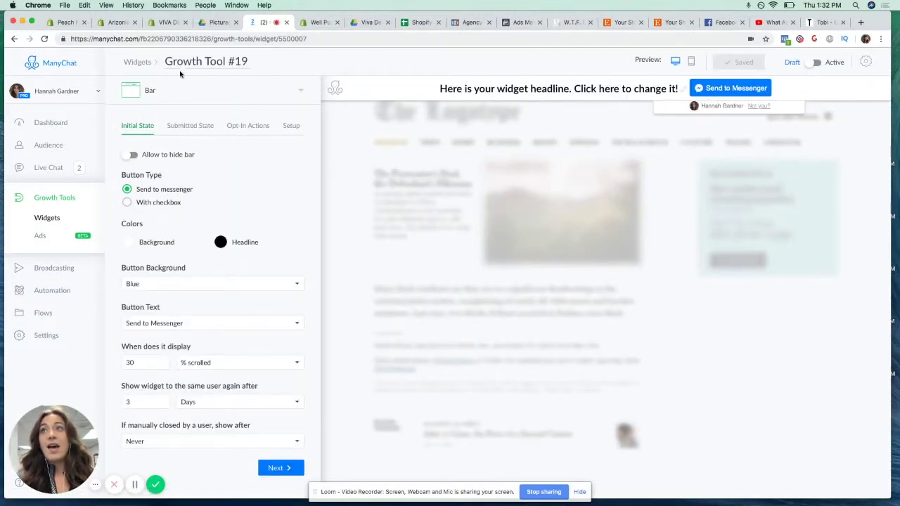
click(140, 61)
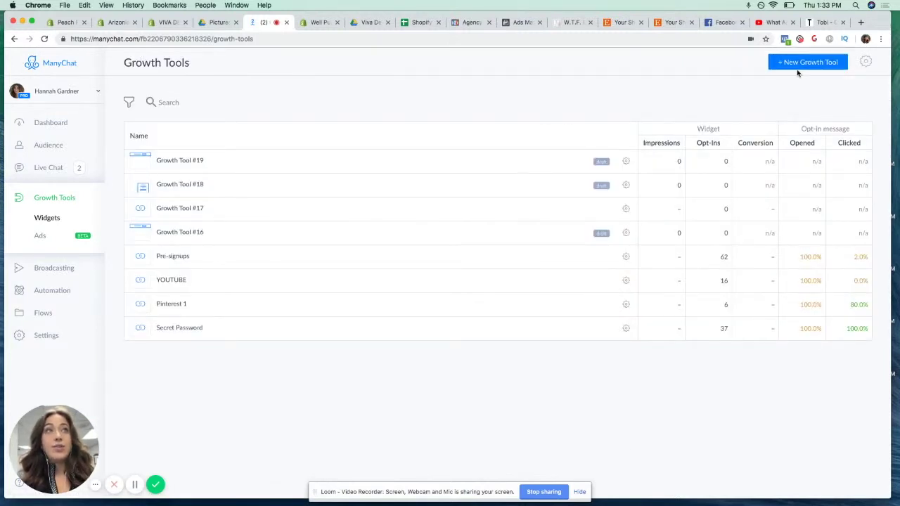
click(797, 68)
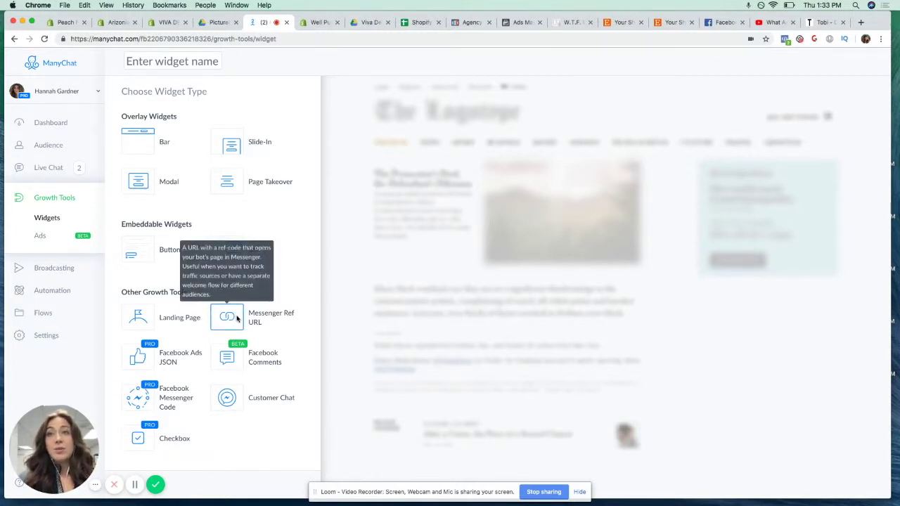
Make Growth Tool #20 a Messenger Ref URL, review its ref link, then begin another growth tool
click(237, 320)
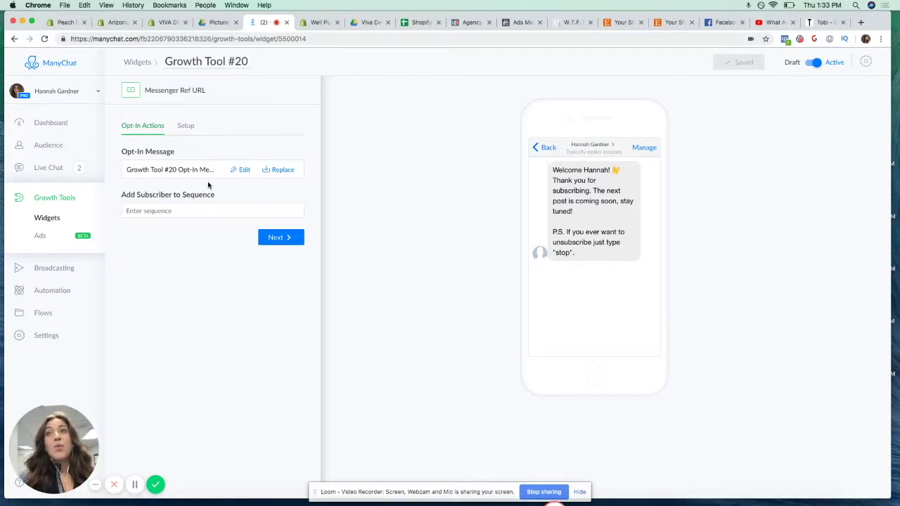
click(293, 237)
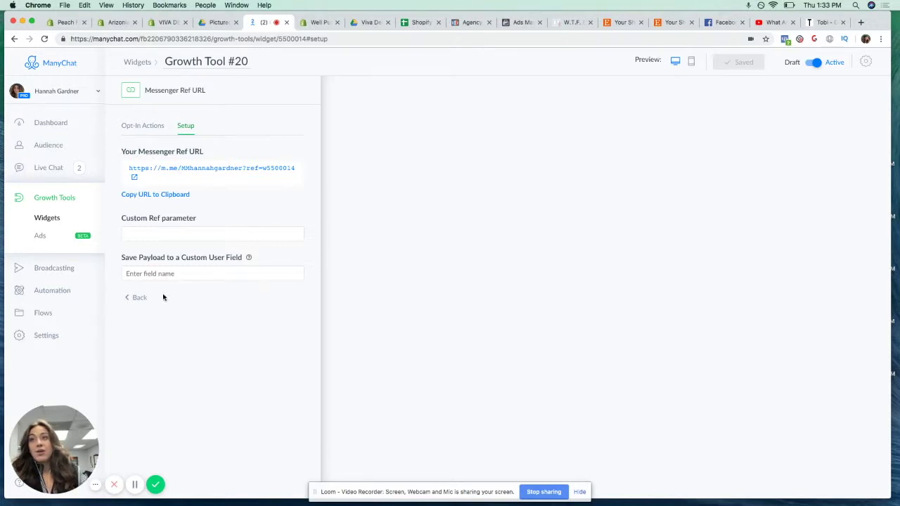
click(140, 298)
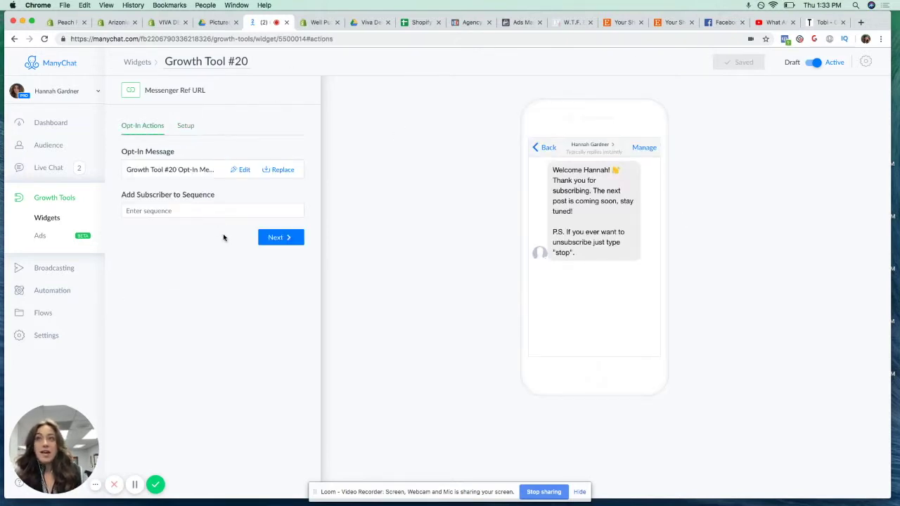
click(63, 198)
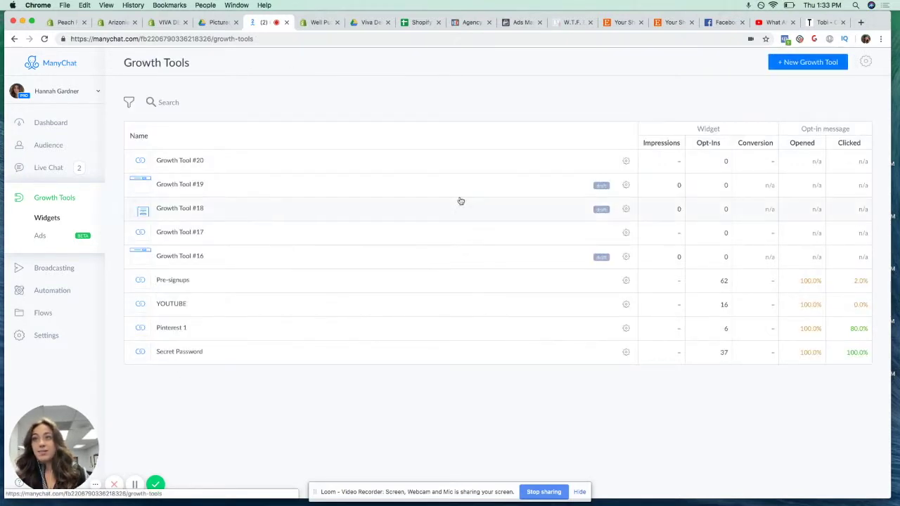
click(785, 62)
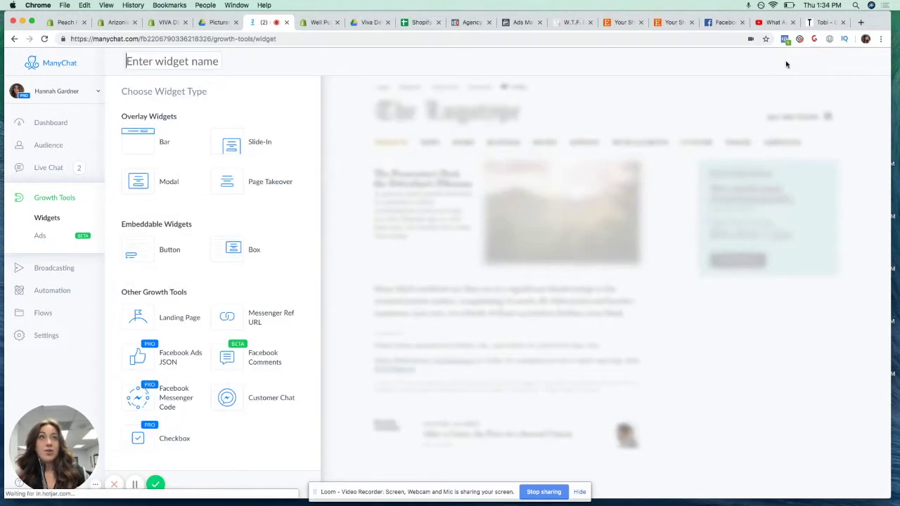
Make Growth Tool #21 a Messenger Ref URL, inspect its opt-in message, and copy its ref link
click(230, 324)
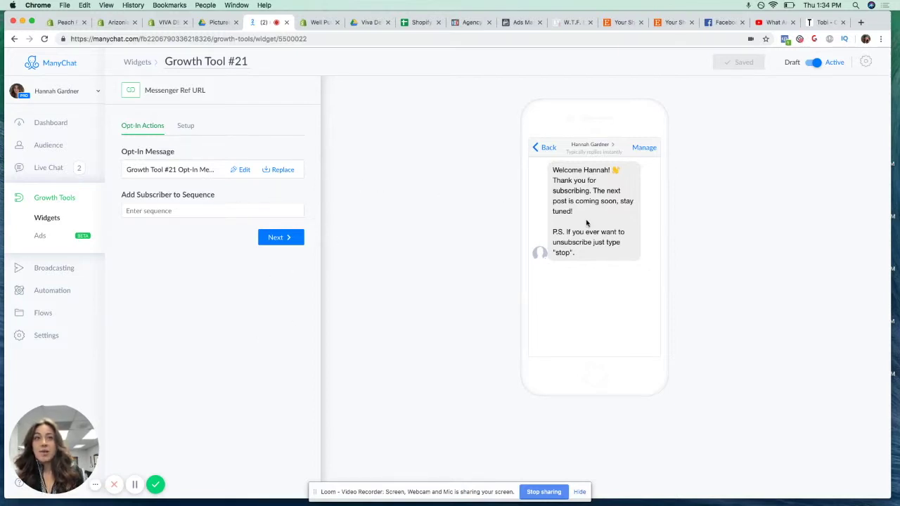
click(240, 169)
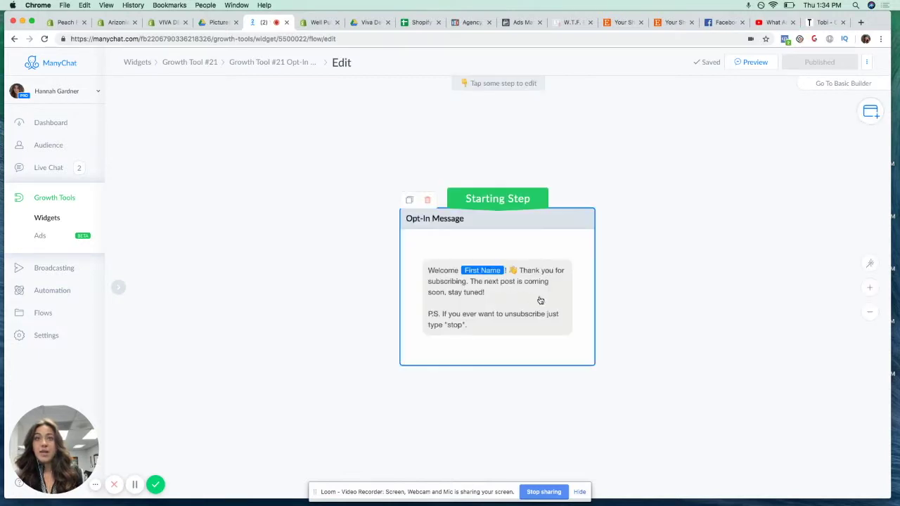
click(539, 300)
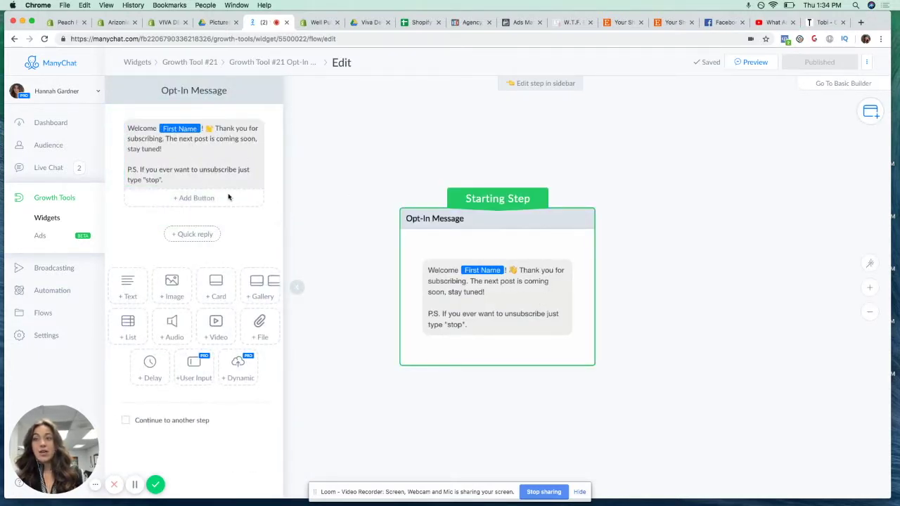
click(271, 63)
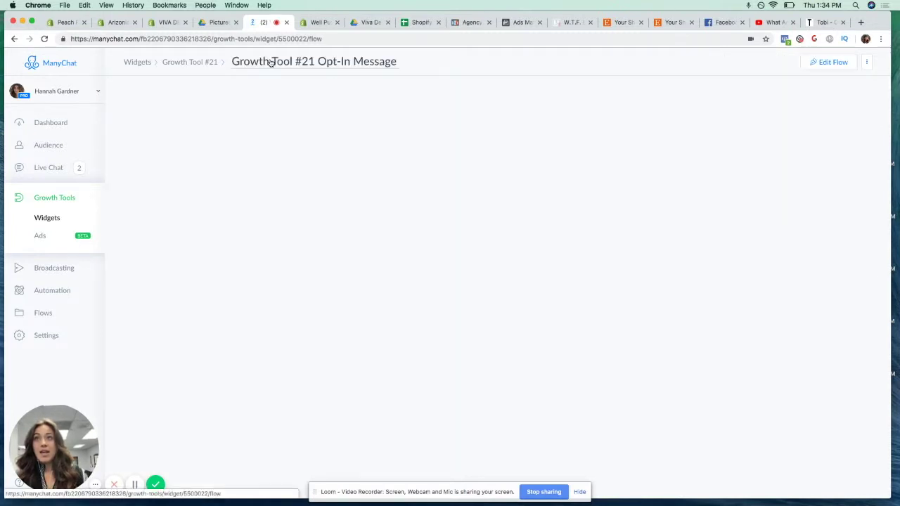
click(202, 64)
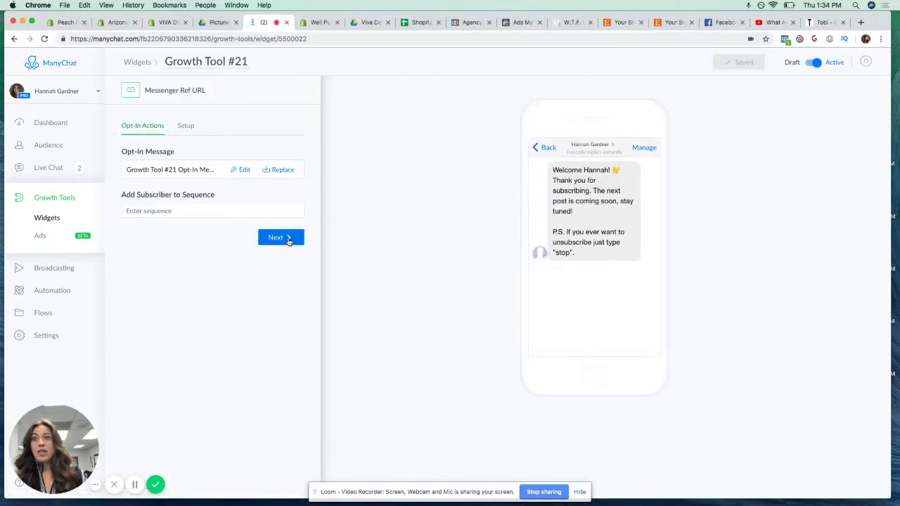
click(287, 239)
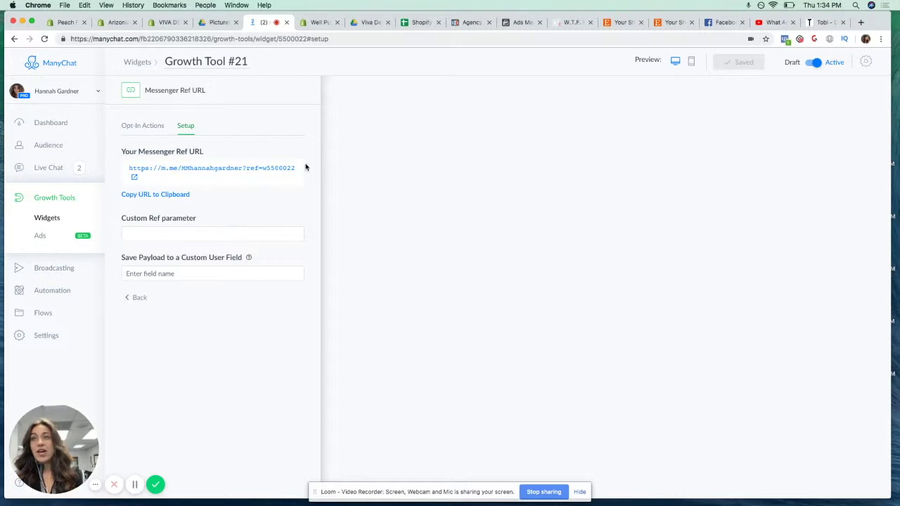
click(177, 197)
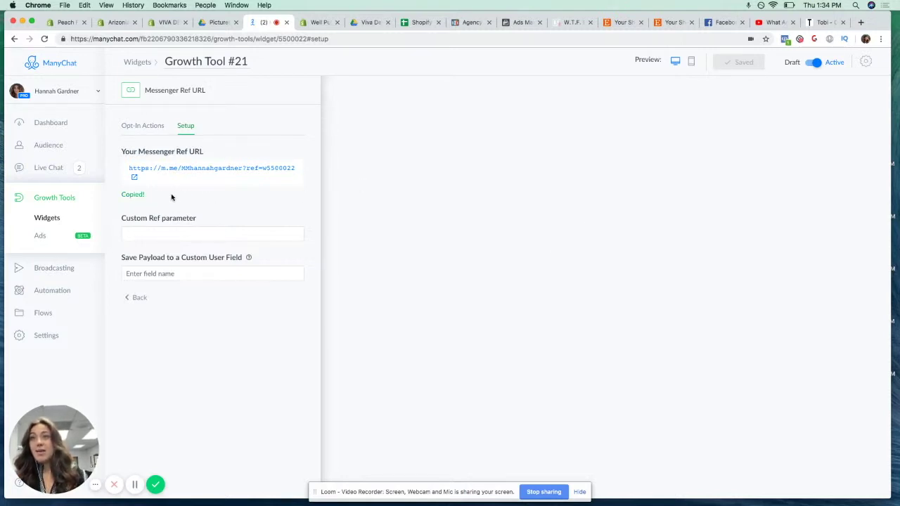
Paste the copied m.me Ref URL into the Tobi tab's address bar and open it in Messenger
click(824, 22)
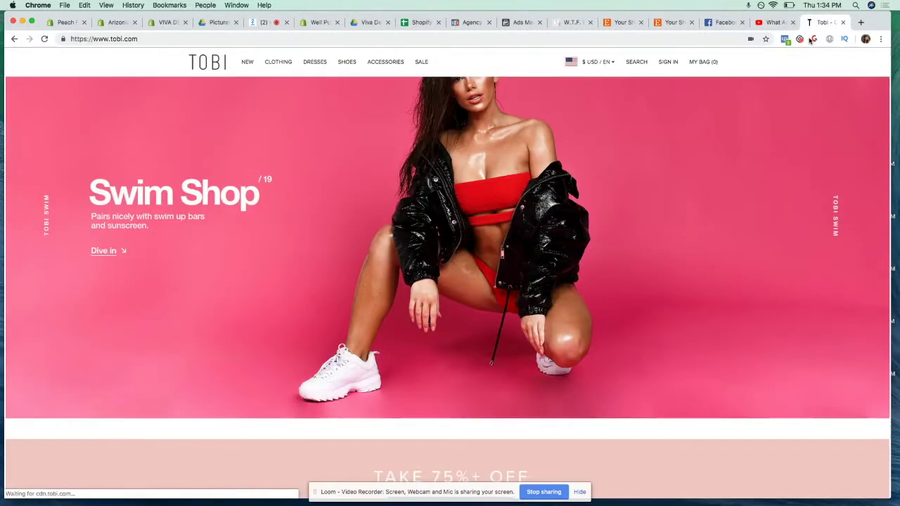
click(516, 39)
text(https://m.me/MMhannahgardner?ref=w5500022)
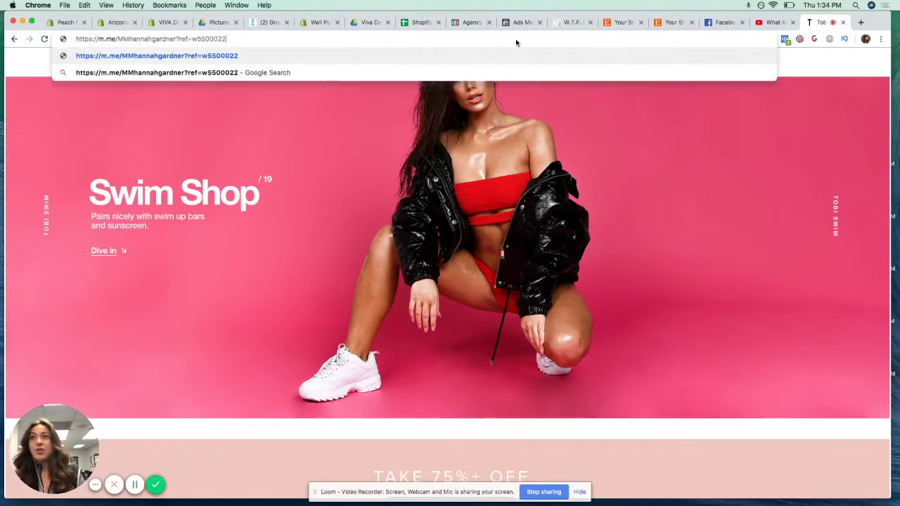
key(Return)
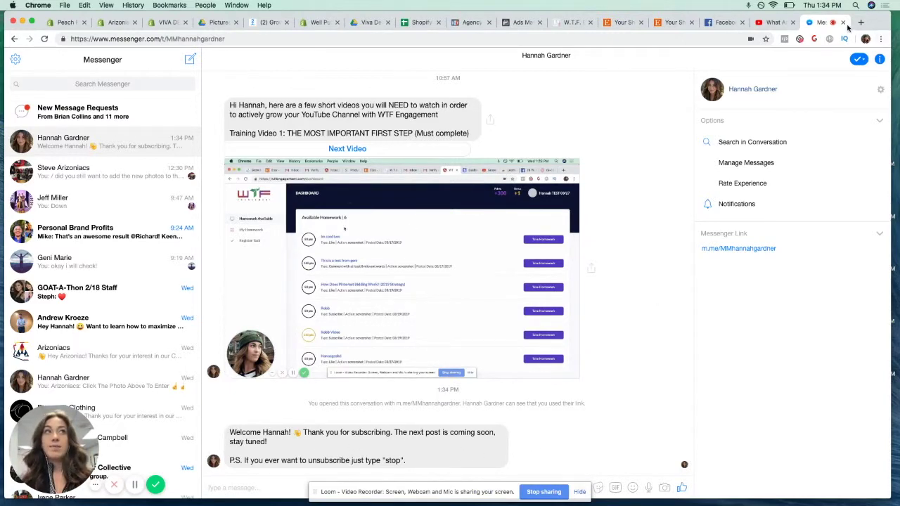
Close the Messenger test tab and move from ManyChat's Growth Tools list to Broadcasts
click(843, 22)
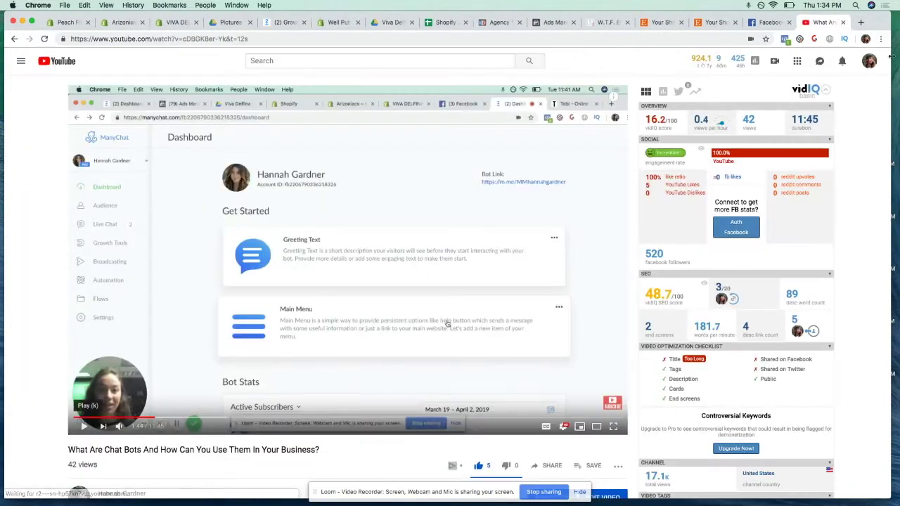
click(289, 24)
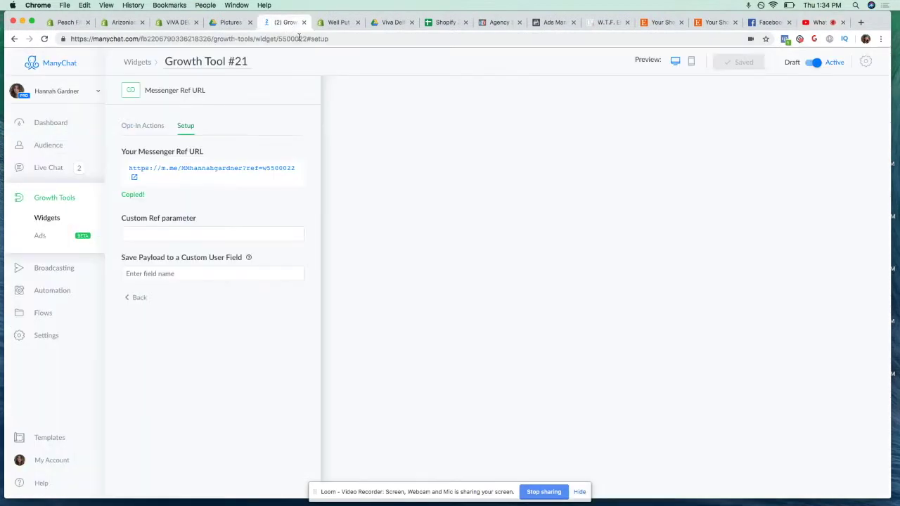
click(58, 202)
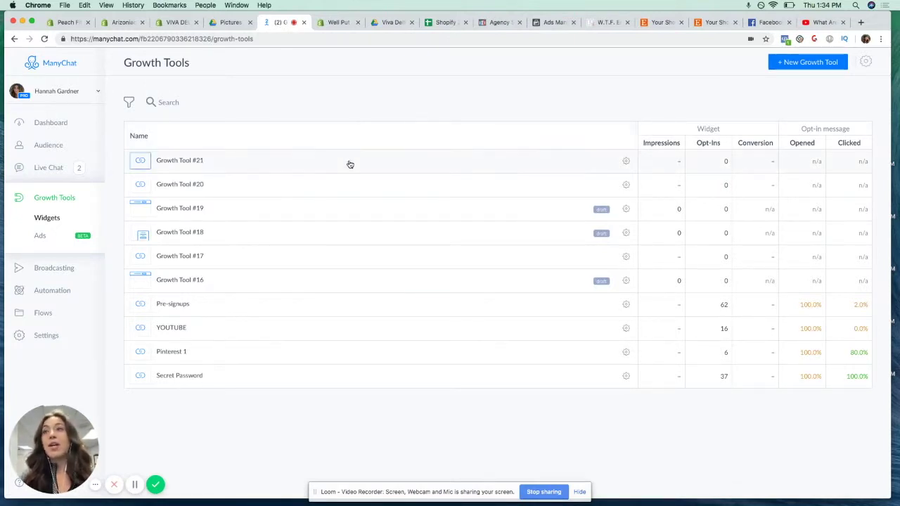
click(75, 273)
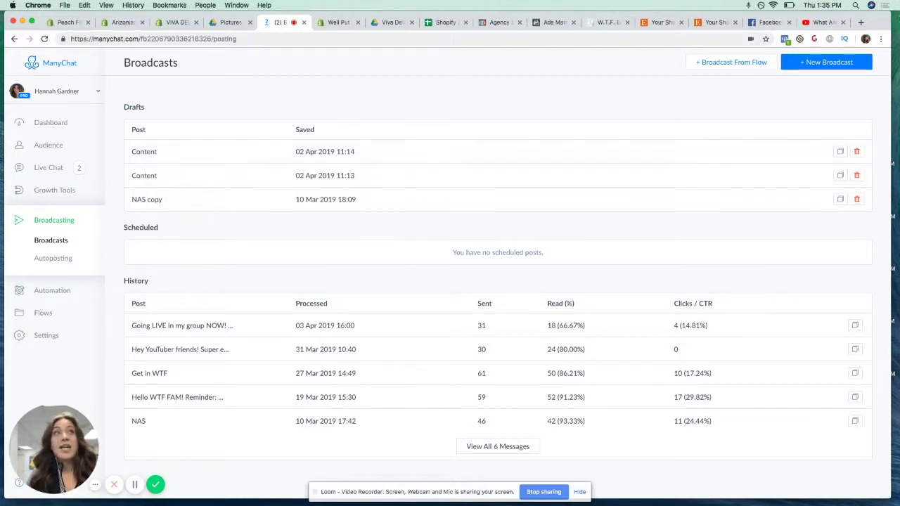
Review the Content draft broadcast, then go to the Automation Main Menu editor
click(859, 63)
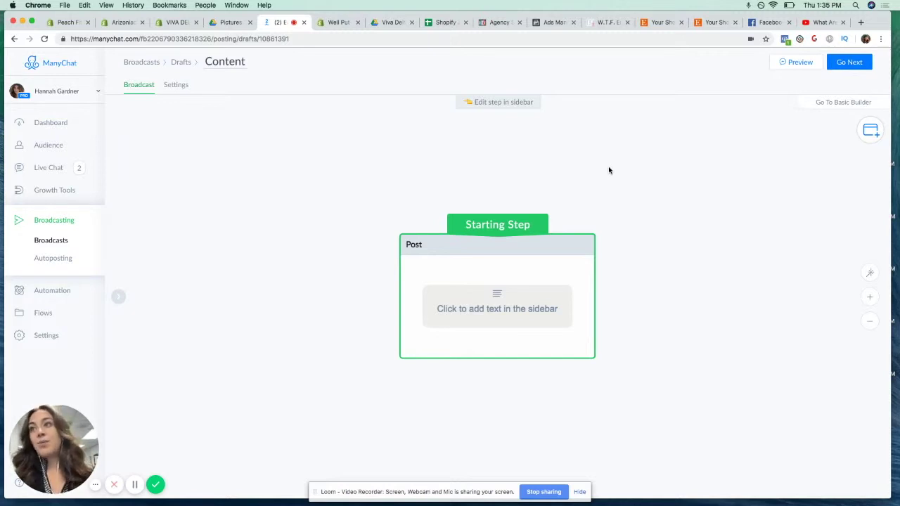
click(59, 292)
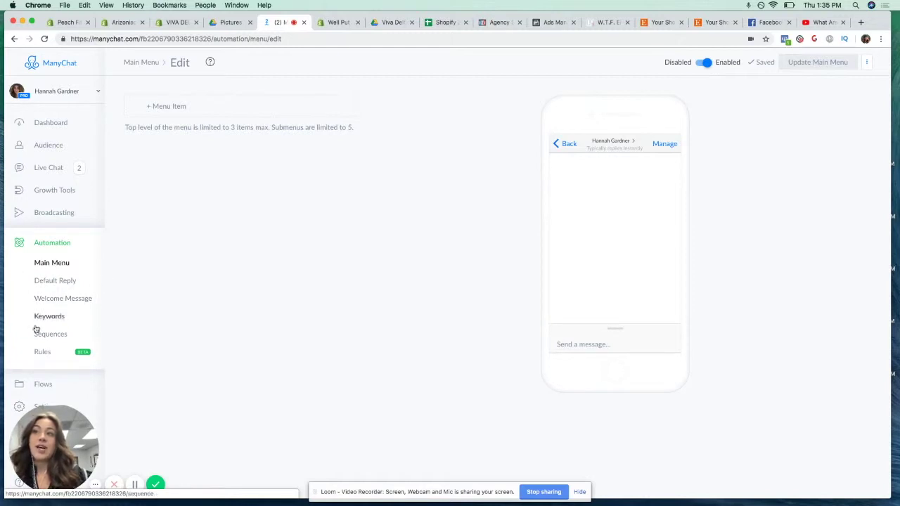
View the Default Reply flow's delivery stats and diagram via Main Menu, then switch to Facebook
click(53, 264)
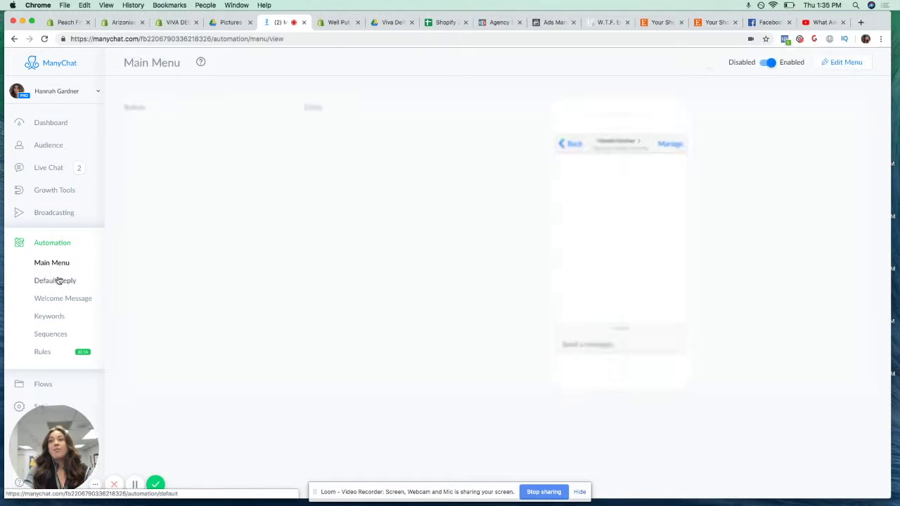
click(57, 280)
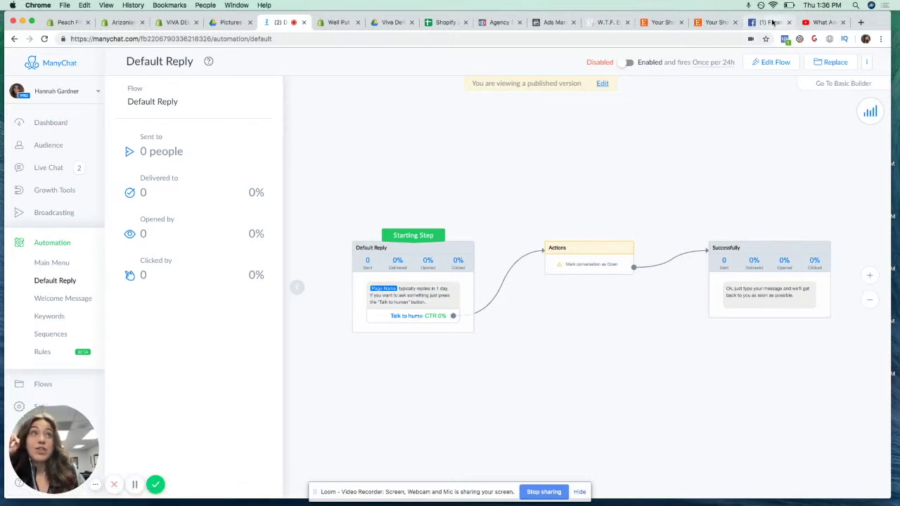
click(772, 23)
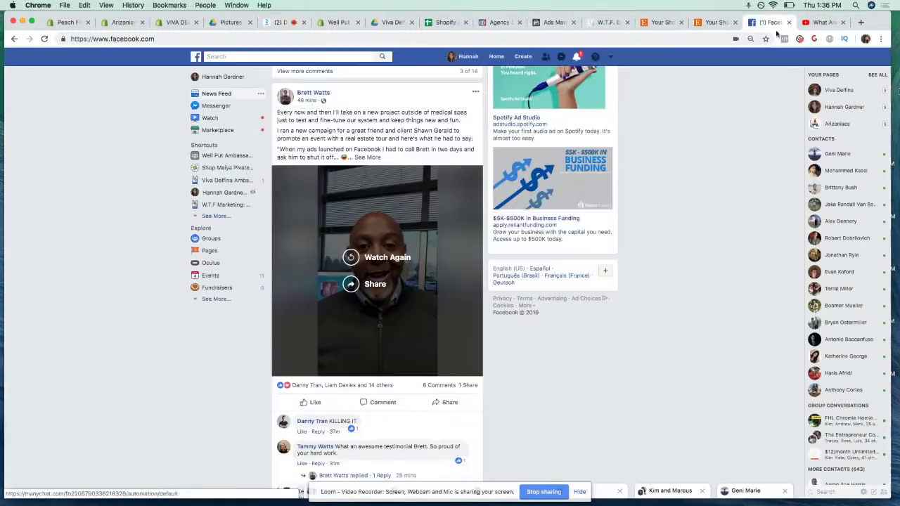
Search Facebook for 'med spa', filter to Pages and open Cascades MedSpa
click(307, 56)
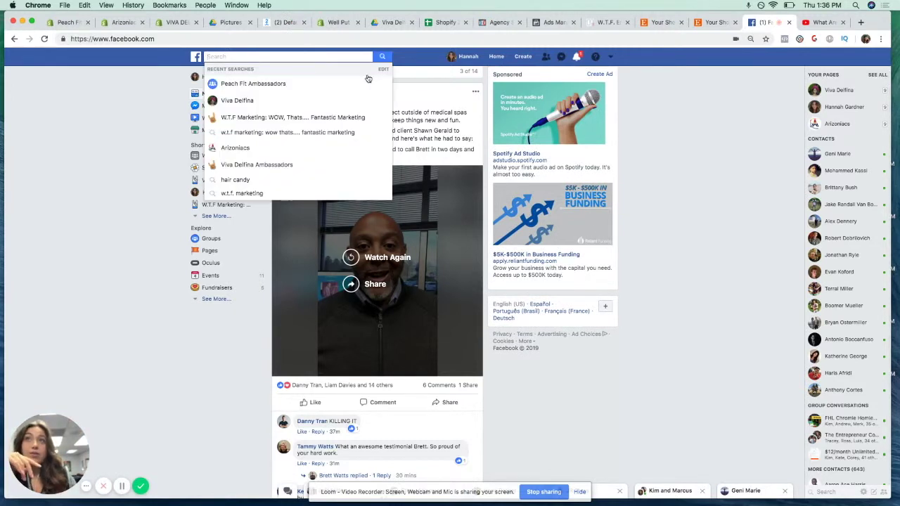
click(287, 103)
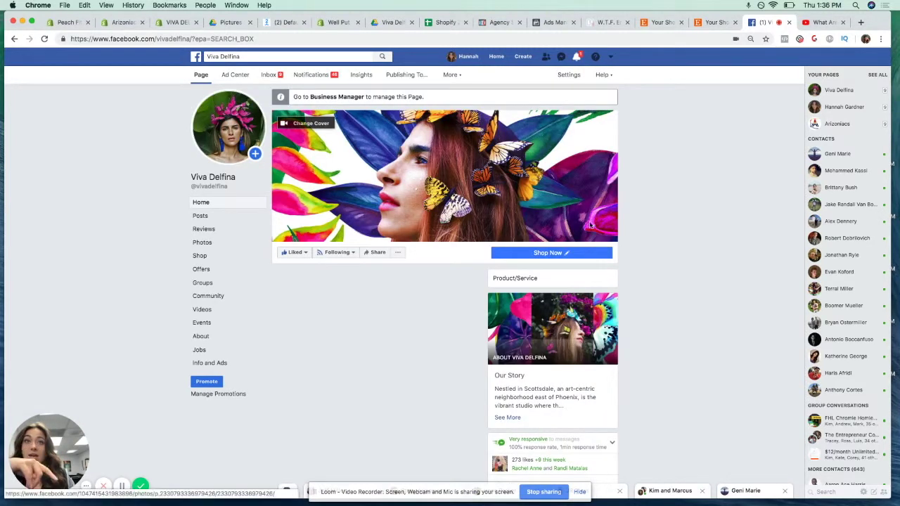
double_click(264, 56)
triple_click(264, 56)
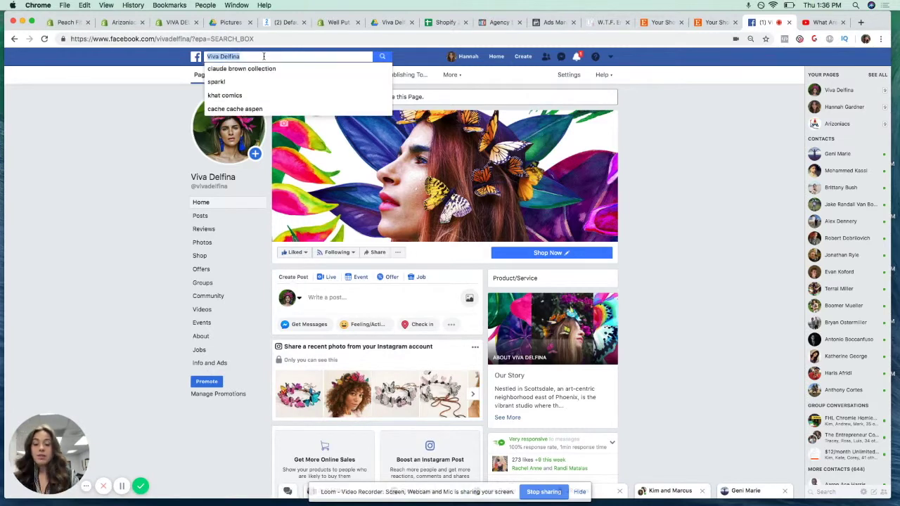
text(med sp)
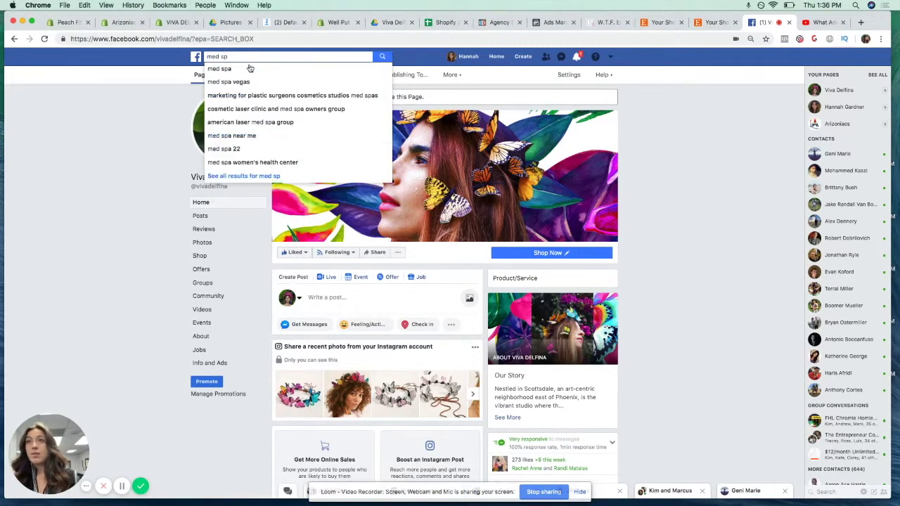
click(249, 69)
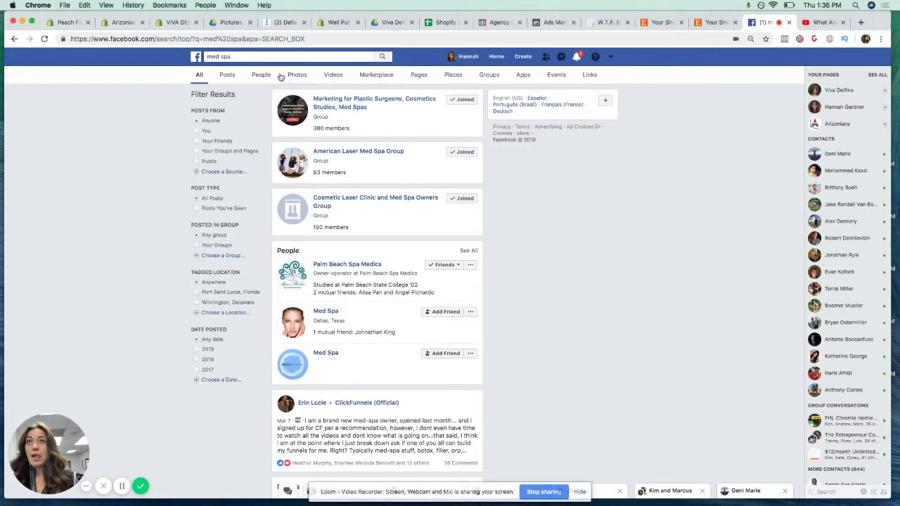
click(424, 77)
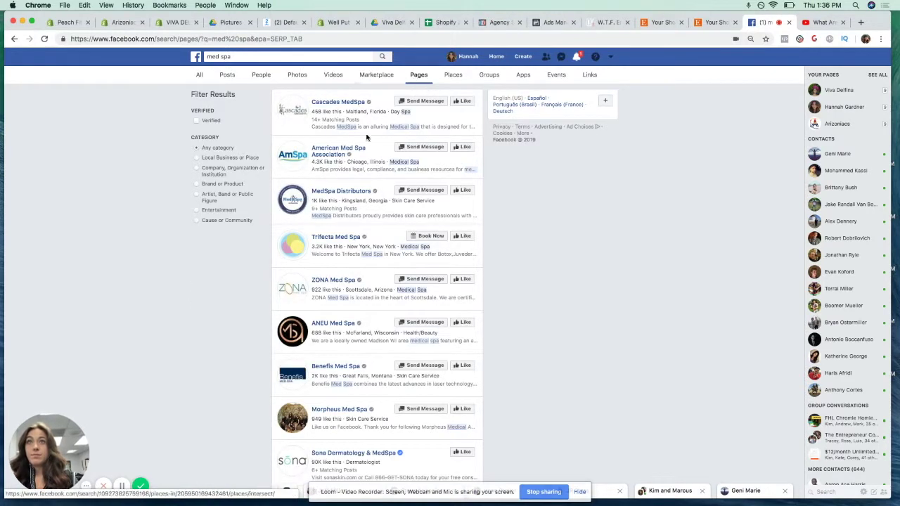
click(343, 104)
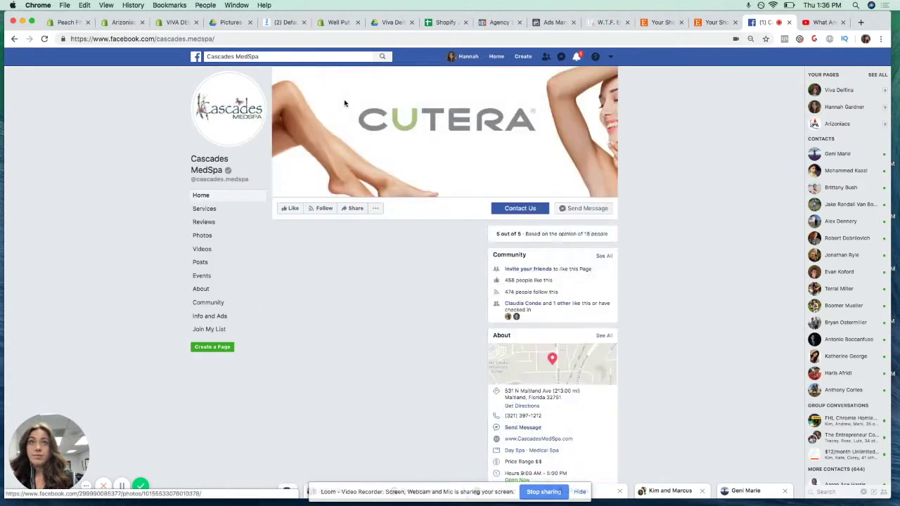
Message Cascades MedSpa 'hey', then return to the ManyChat Default Reply flow
click(598, 209)
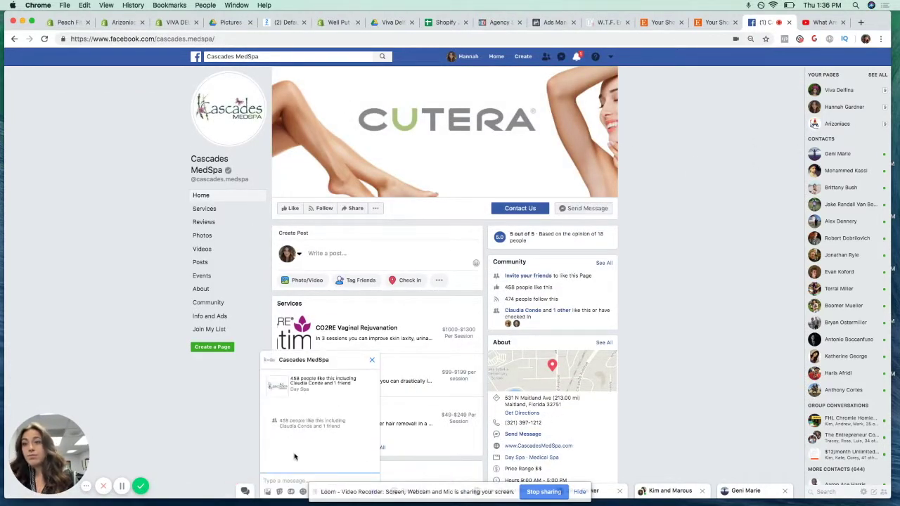
text(hey)
key(Return)
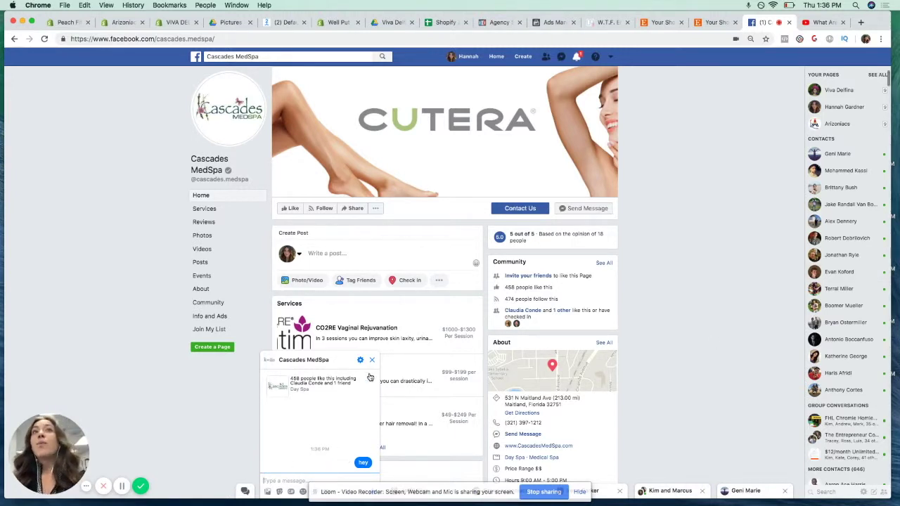
click(294, 22)
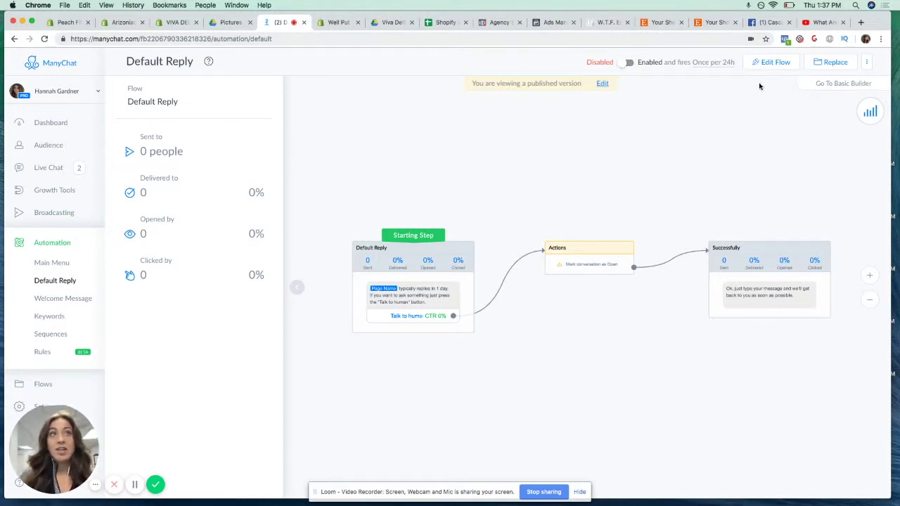
Open the Welcome Message summit-registration flow and collapse its statistics panel
click(77, 297)
click(63, 281)
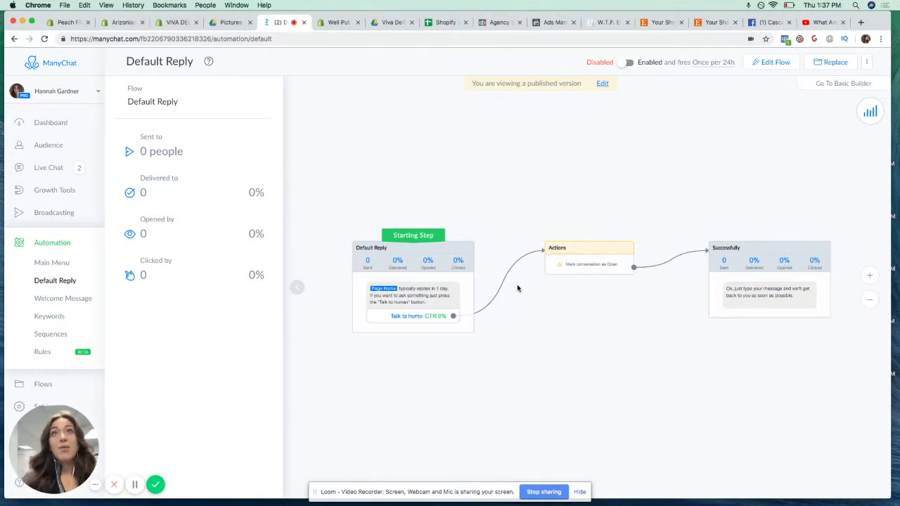
click(86, 298)
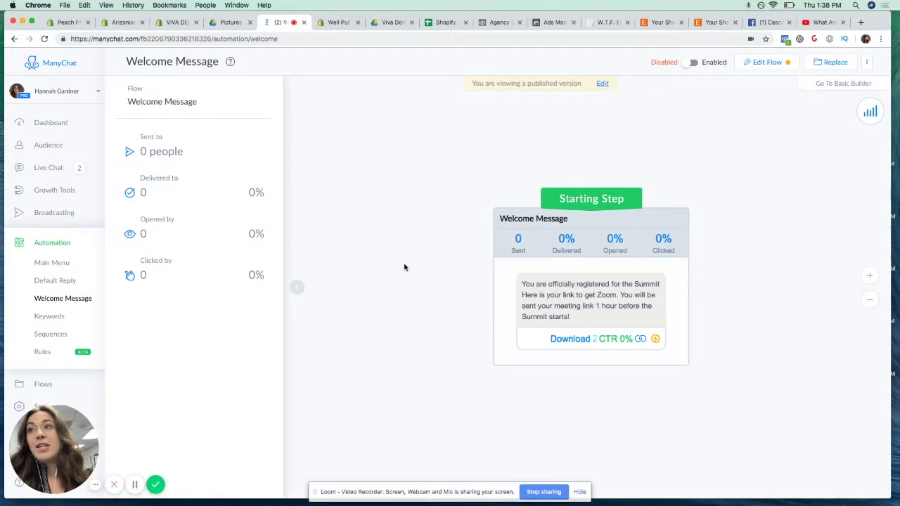
click(296, 286)
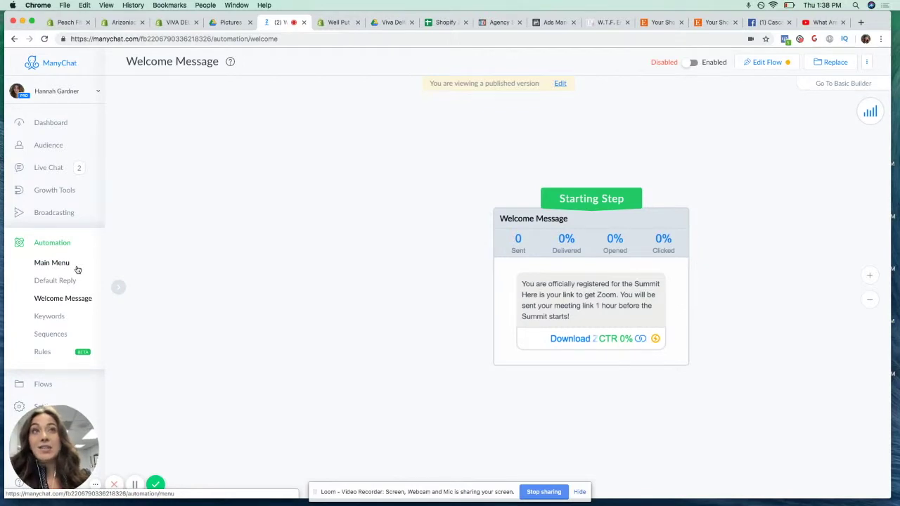
click(43, 384)
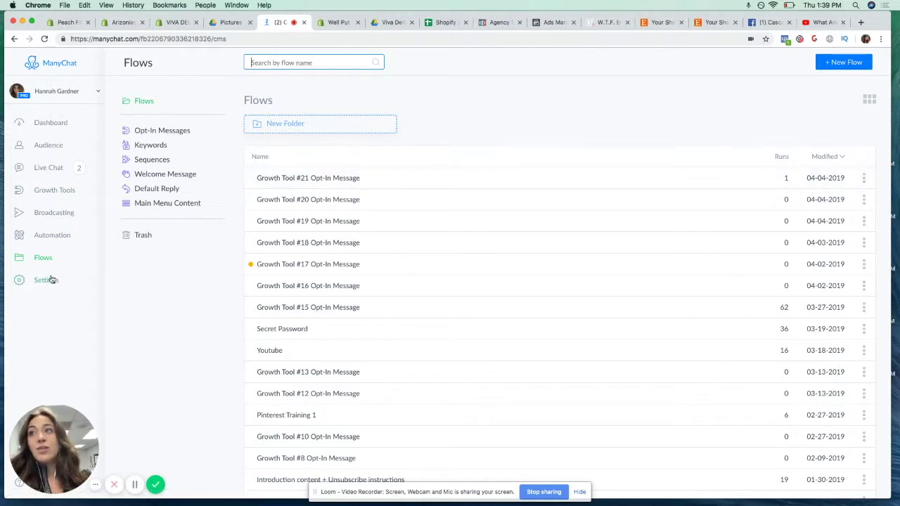
scroll(346, 245, down, 3)
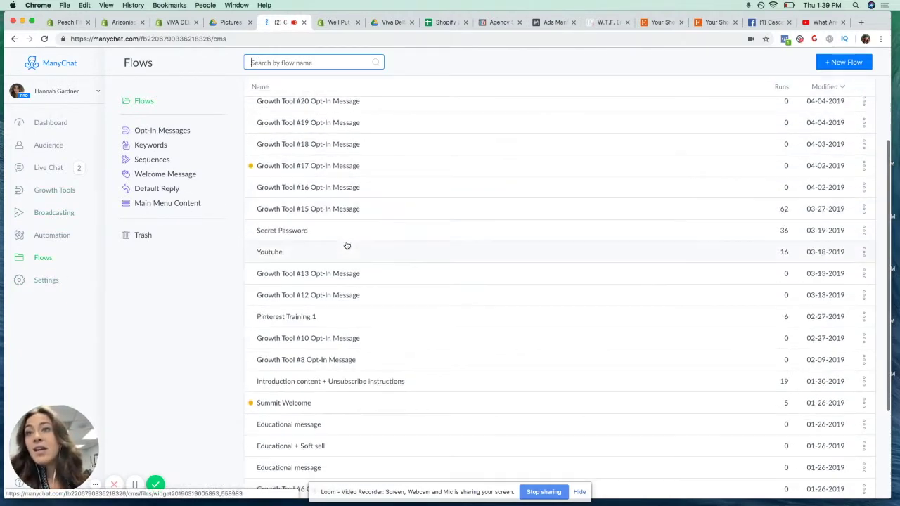
scroll(346, 248, up, 3)
scroll(347, 250, down, 6)
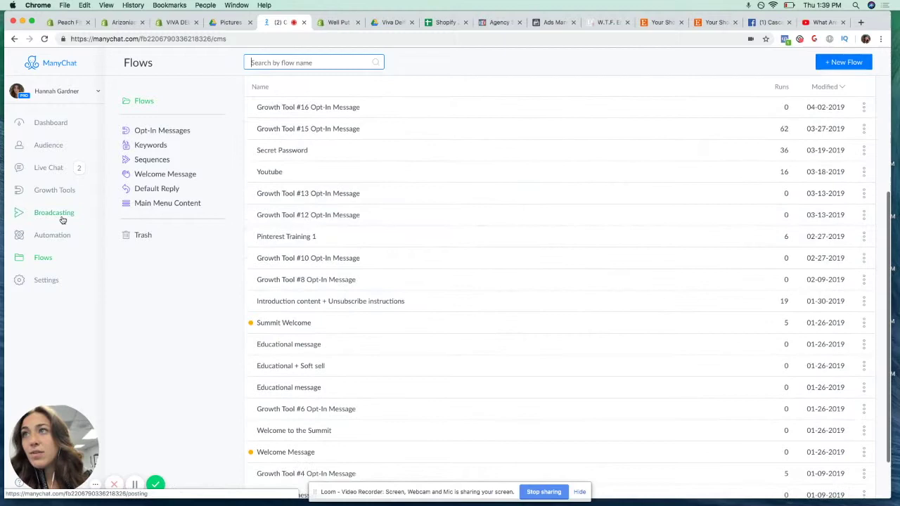
click(62, 220)
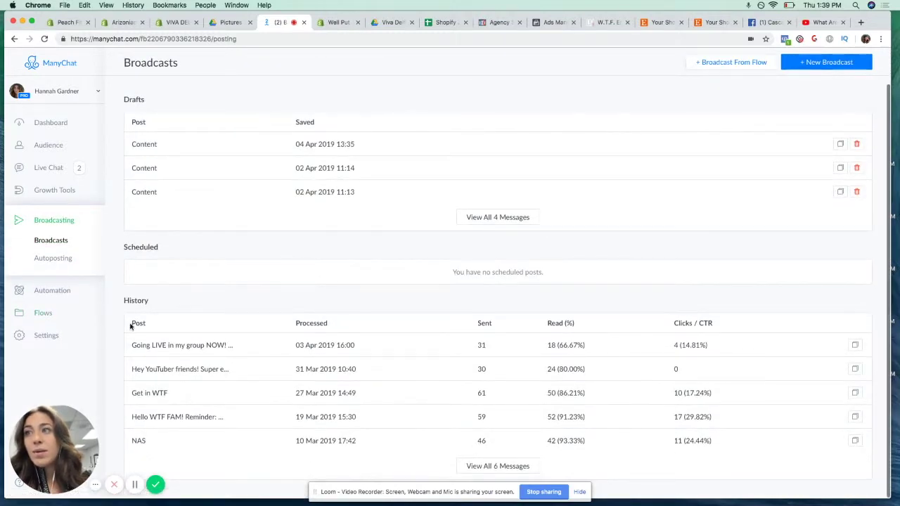
click(48, 315)
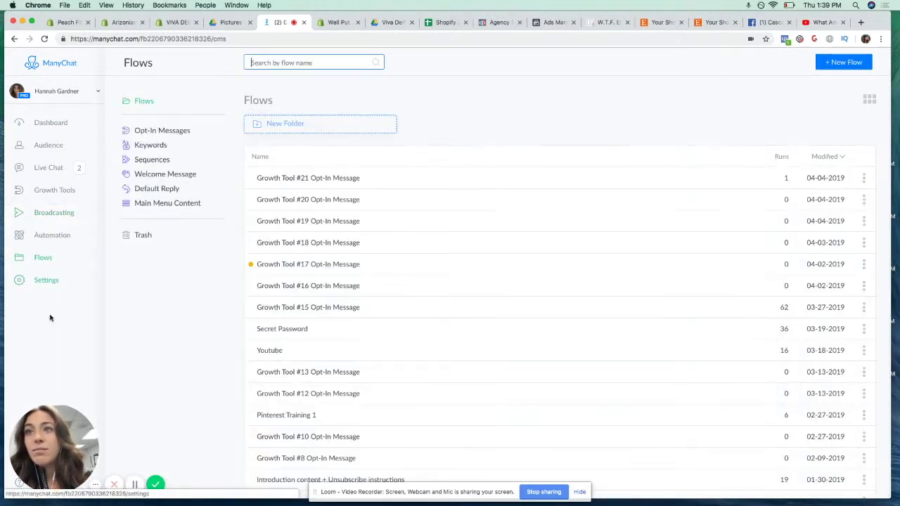
scroll(353, 288, down, 6)
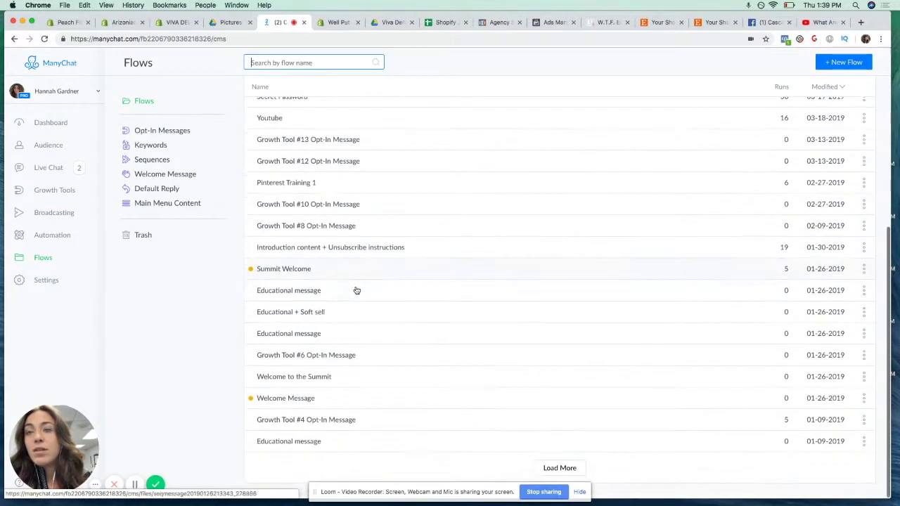
scroll(209, 420, up, 6)
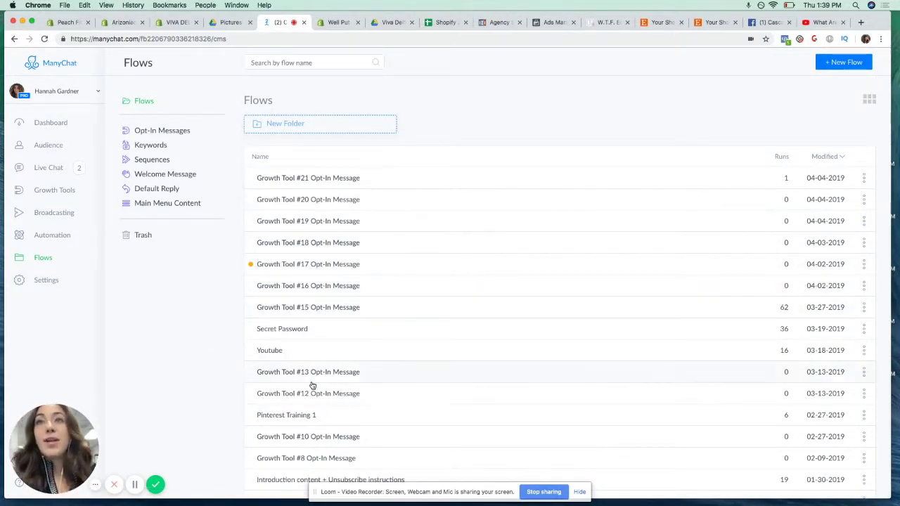
scroll(326, 373, down, 2)
scroll(325, 373, down, 3)
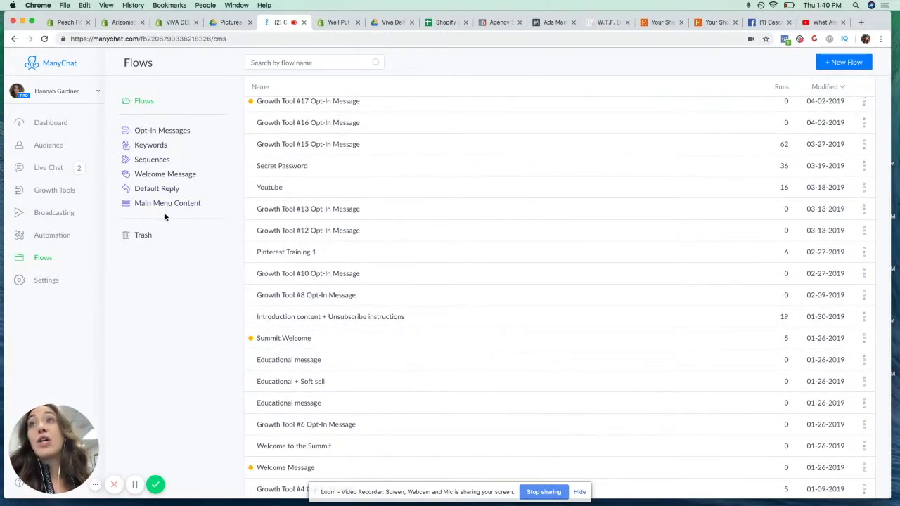
click(164, 130)
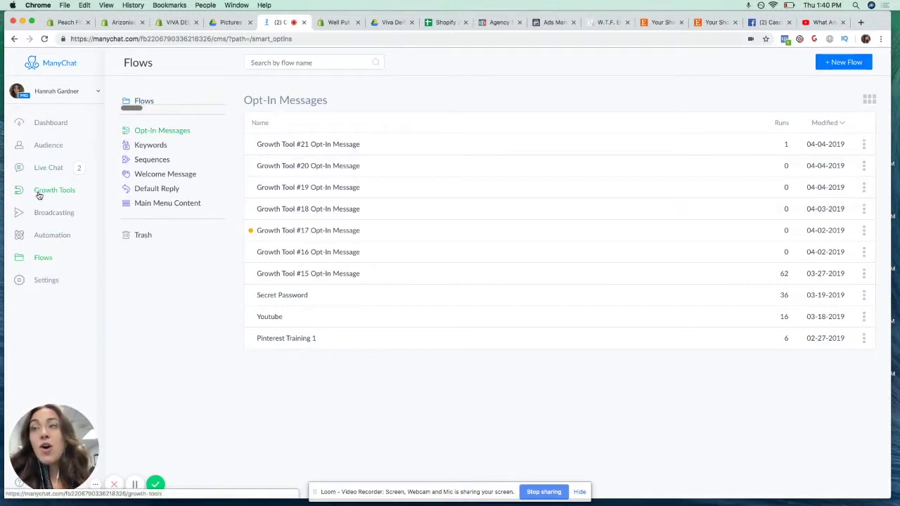
Browse the Keywords and Sequences flow folders, then open the Automation Main Menu editor
click(148, 146)
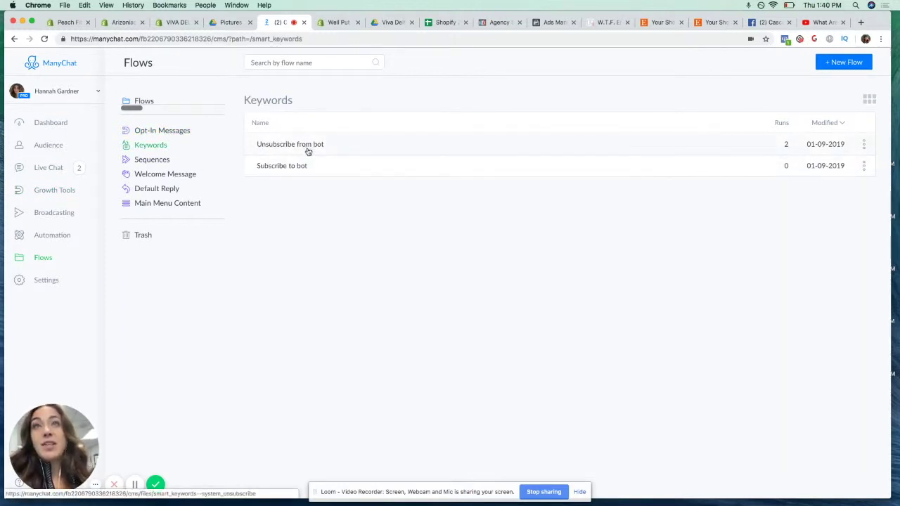
drag(268, 145, 267, 122)
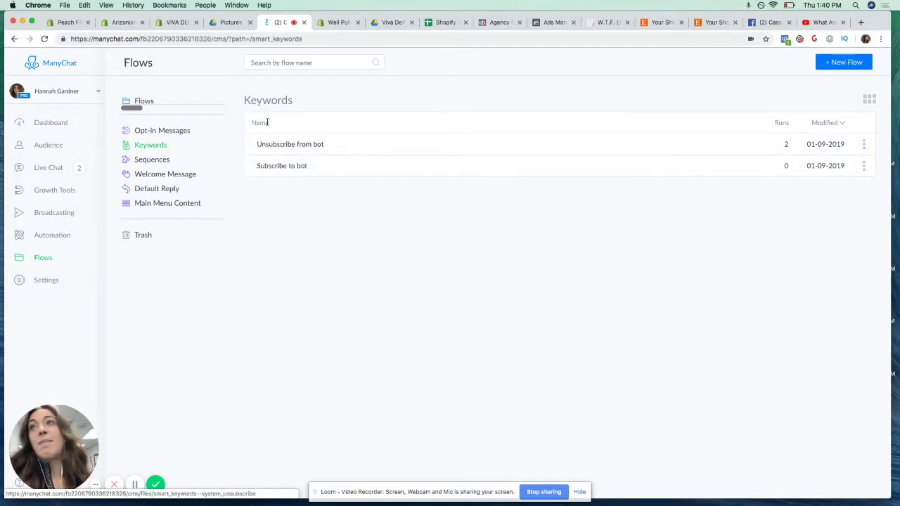
click(156, 162)
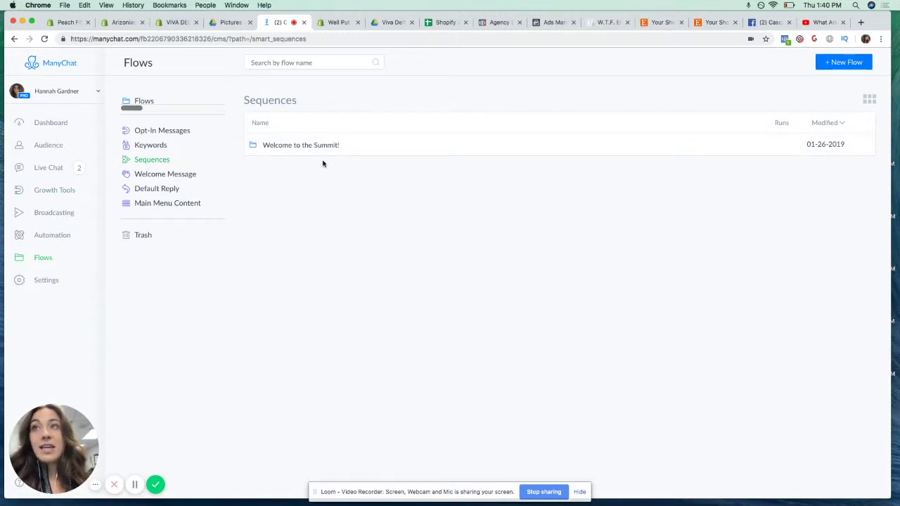
click(67, 237)
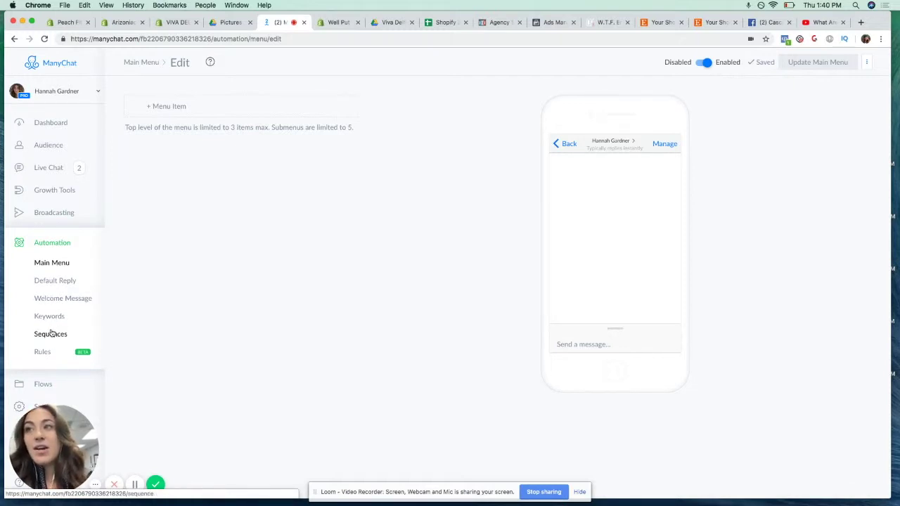
Check the subscribe and unsubscribe keyword rules, then go back to the full Flows list
click(49, 317)
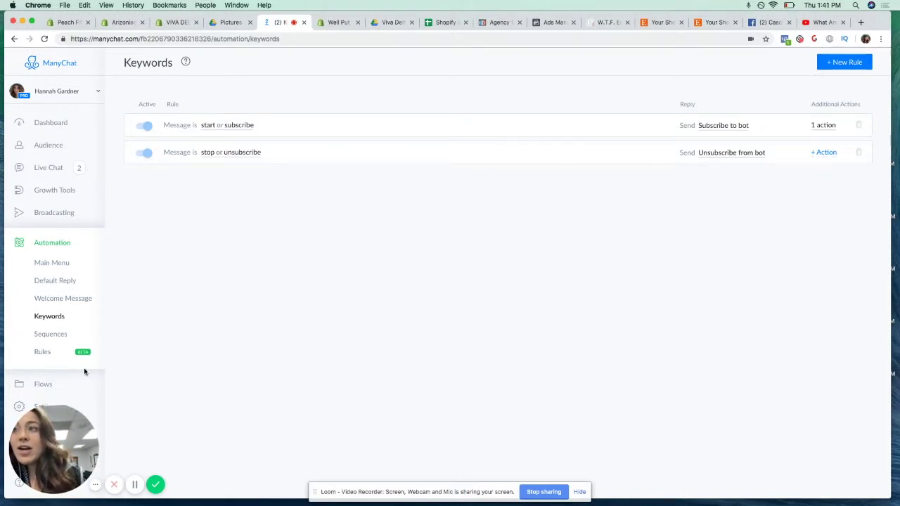
click(43, 384)
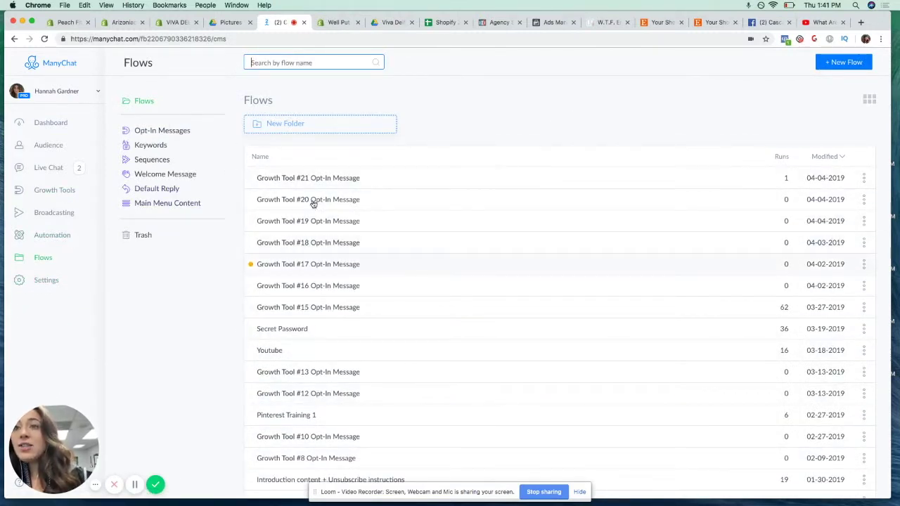
Browse the Default Reply, Welcome Message, Sequences and Main Menu Content folders, ending on Opt-In Messages
scroll(323, 394, down, 3)
scroll(328, 358, up, 3)
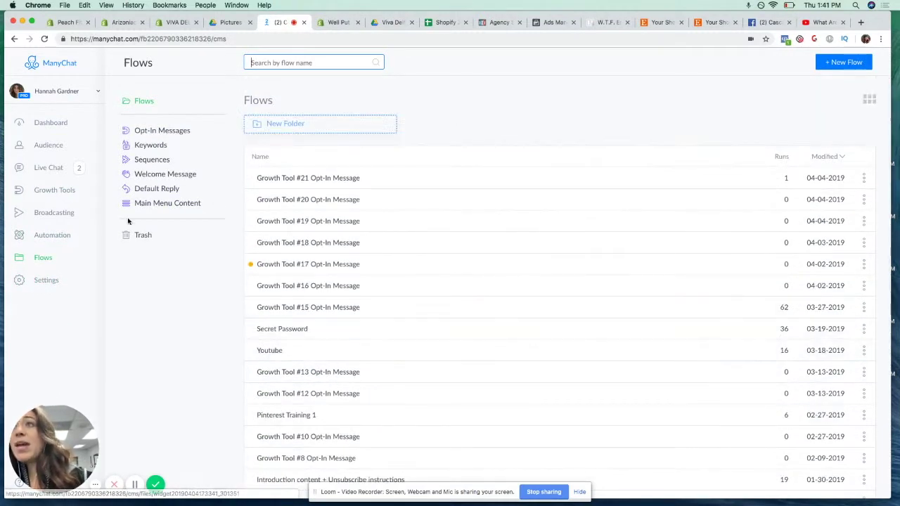
click(168, 189)
click(181, 176)
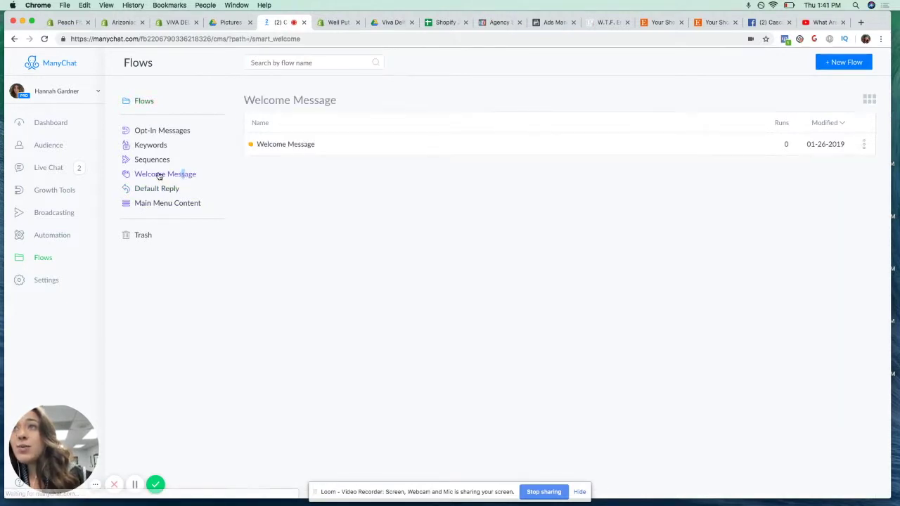
click(156, 160)
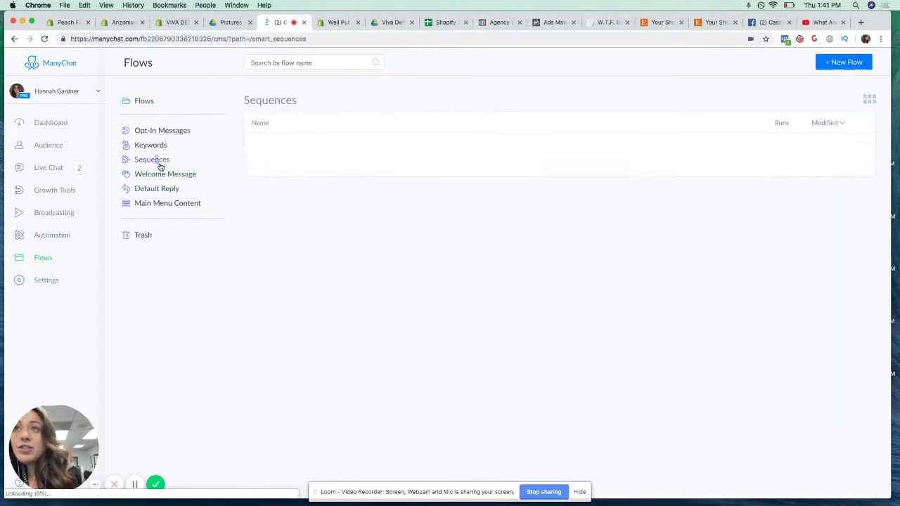
click(182, 203)
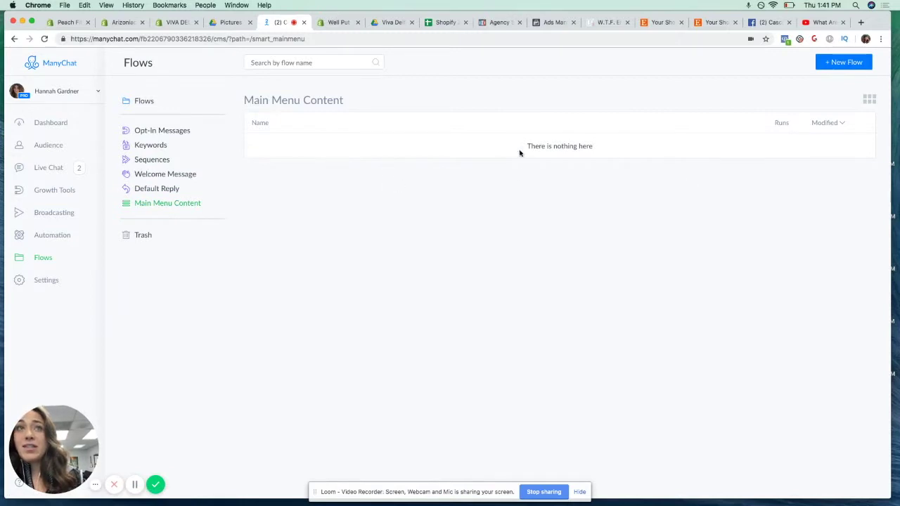
click(158, 132)
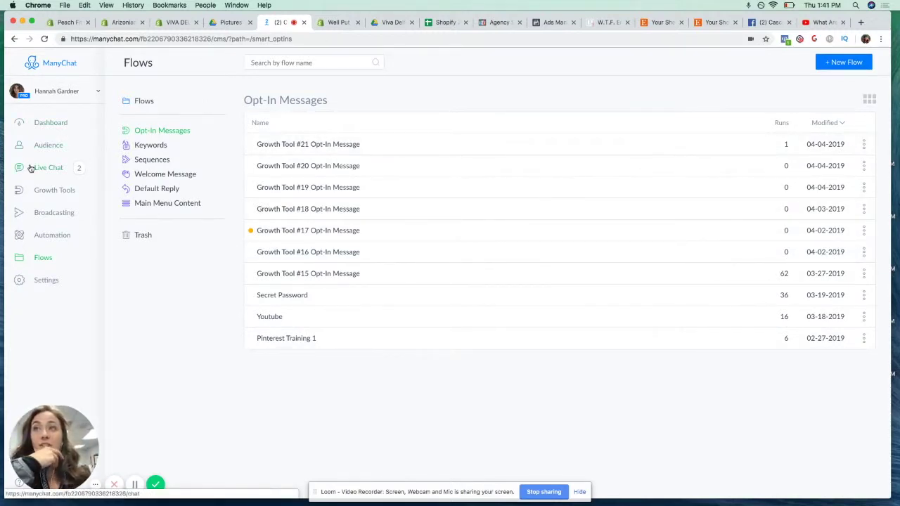
scroll(31, 169, down, 1)
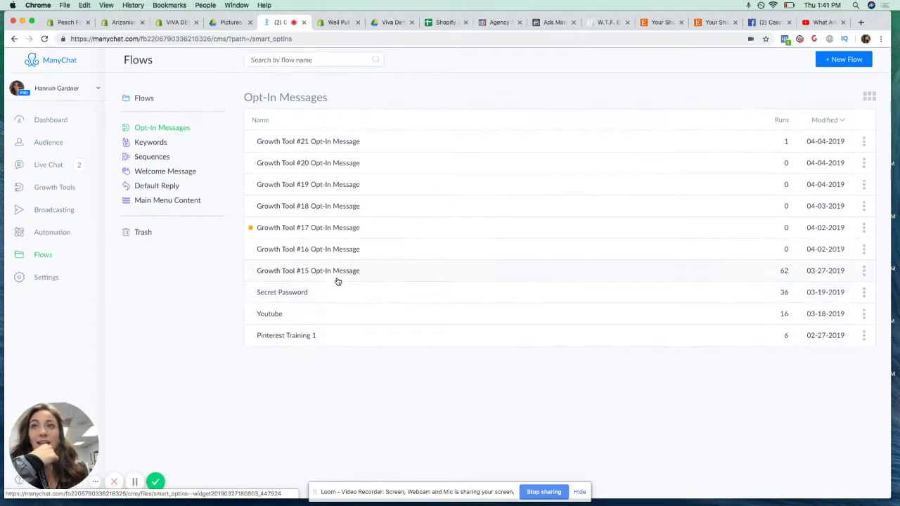
scroll(337, 281, up, 1)
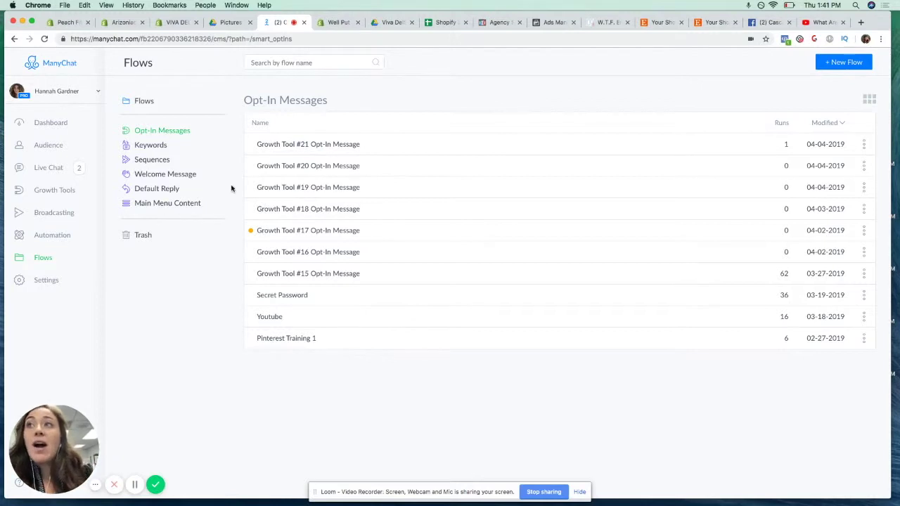
Look over the Growth Tools opt-in counts, Live Chat, and the Audience subscriber list
click(59, 190)
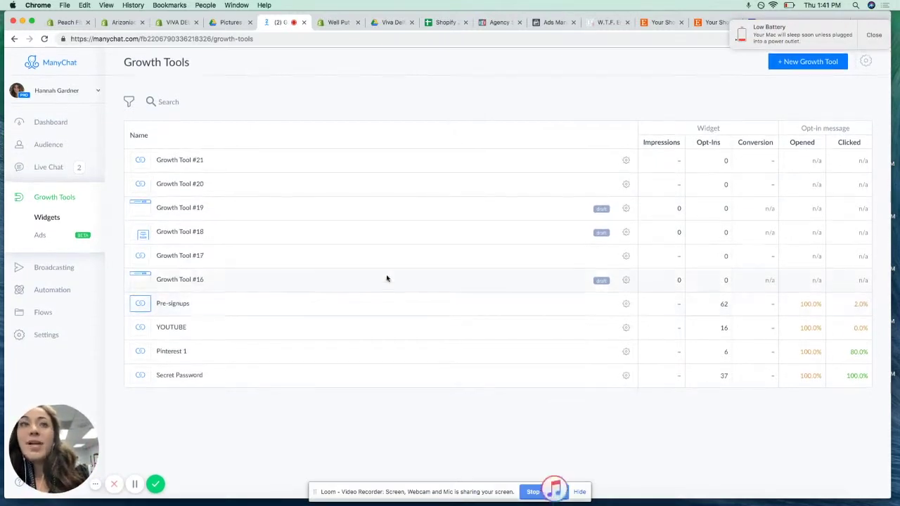
click(59, 168)
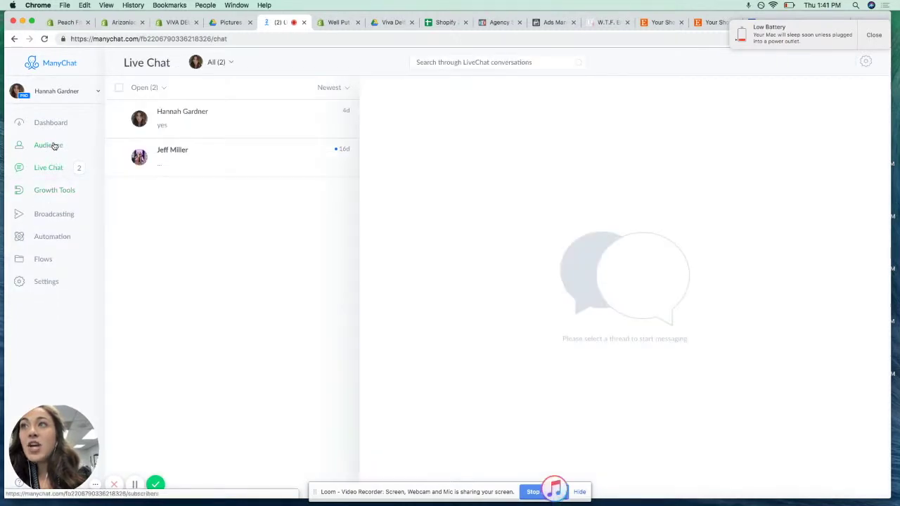
click(54, 145)
click(68, 213)
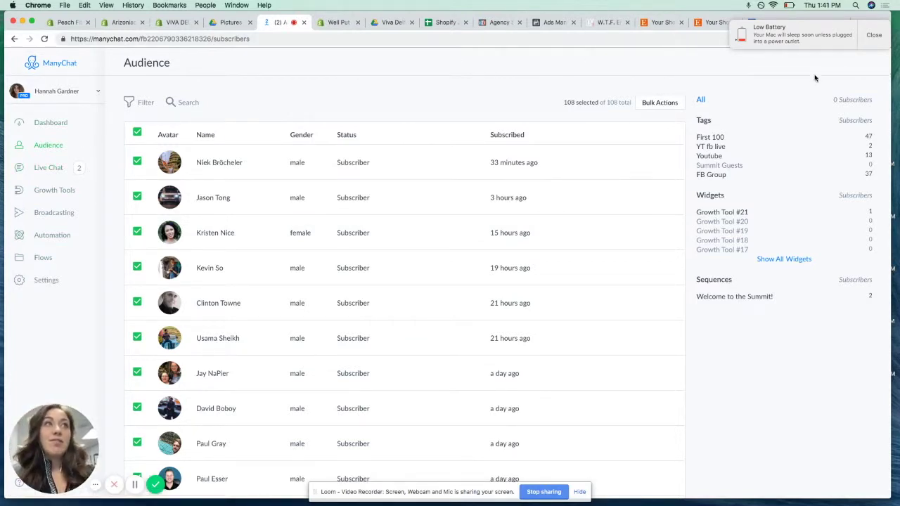
Close the Low Battery notification over the 108-subscriber Audience list
click(878, 44)
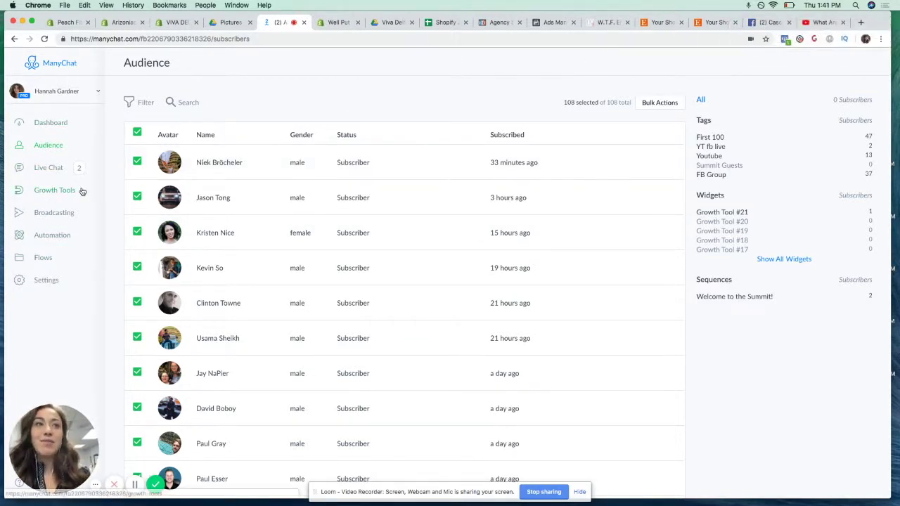